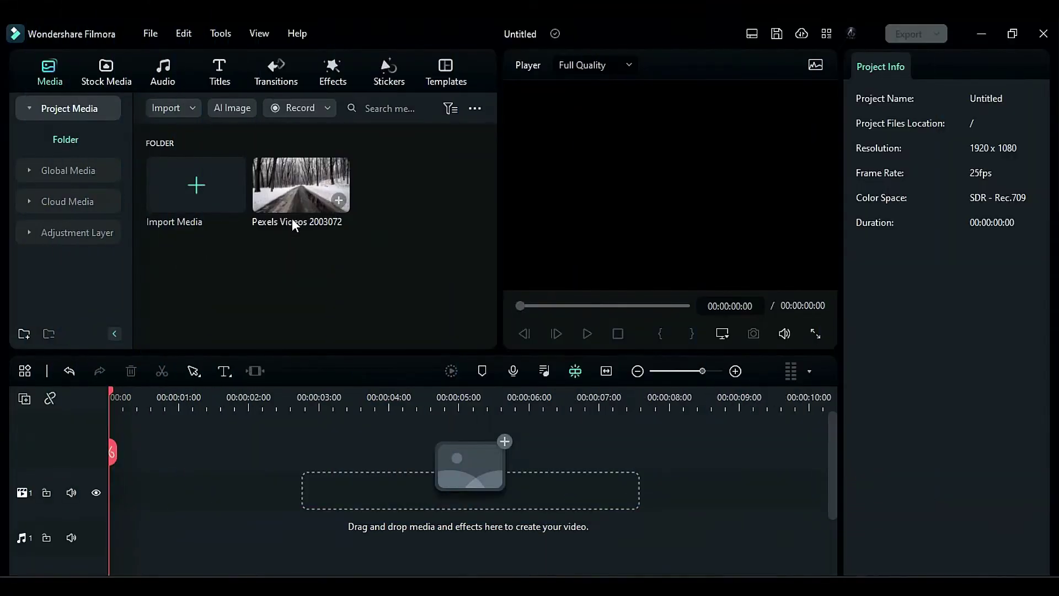
Step: Place the snowy road clip on the timeline and apply BCC Particle Illusion from Boris FX > Particle
drag(292, 218, 118, 491)
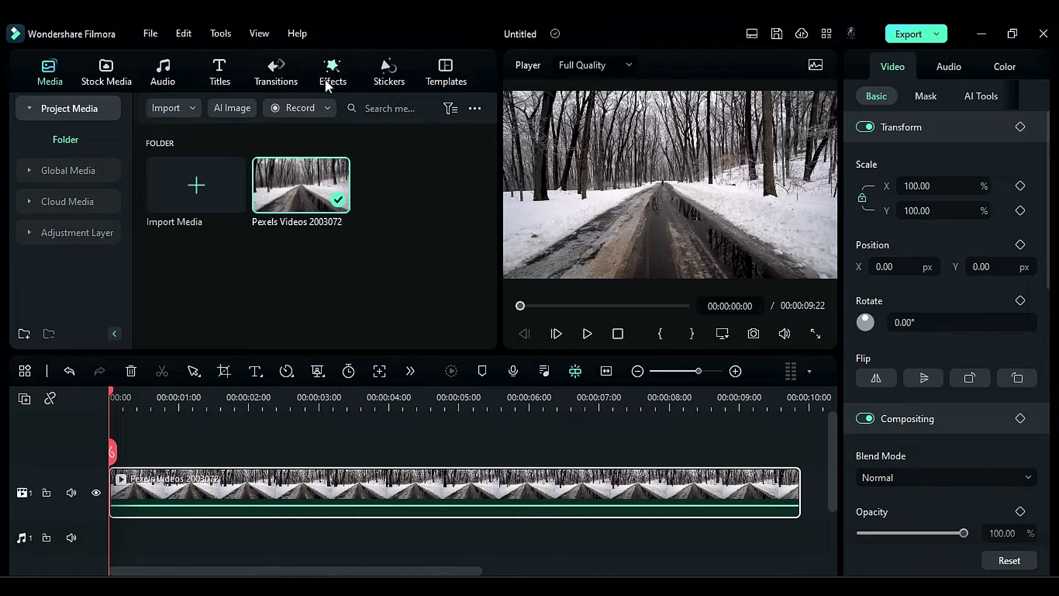
click(326, 79)
scroll(46, 256, down, 3)
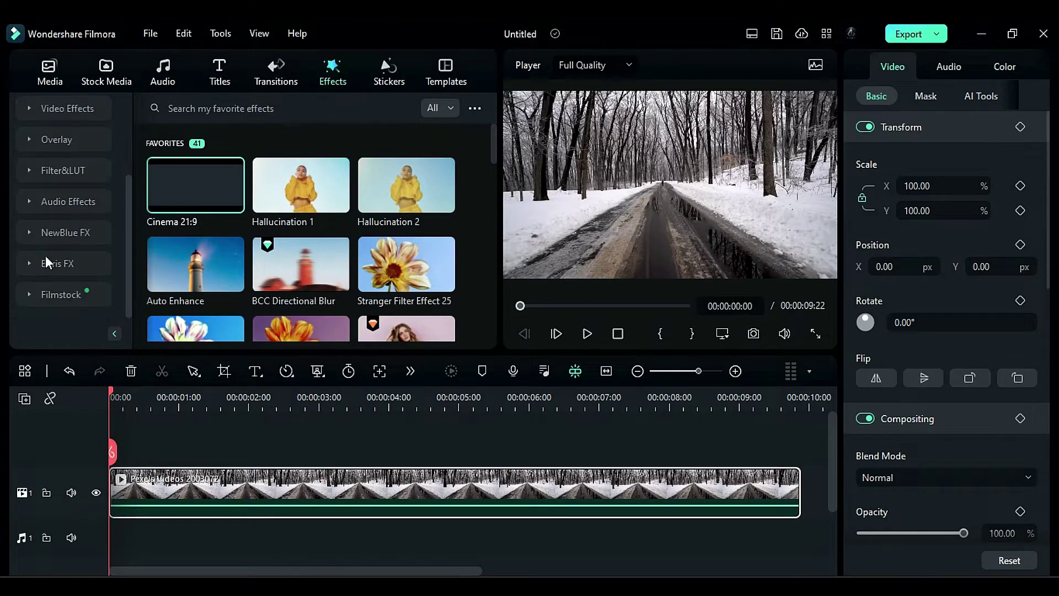
click(30, 262)
scroll(50, 277, down, 3)
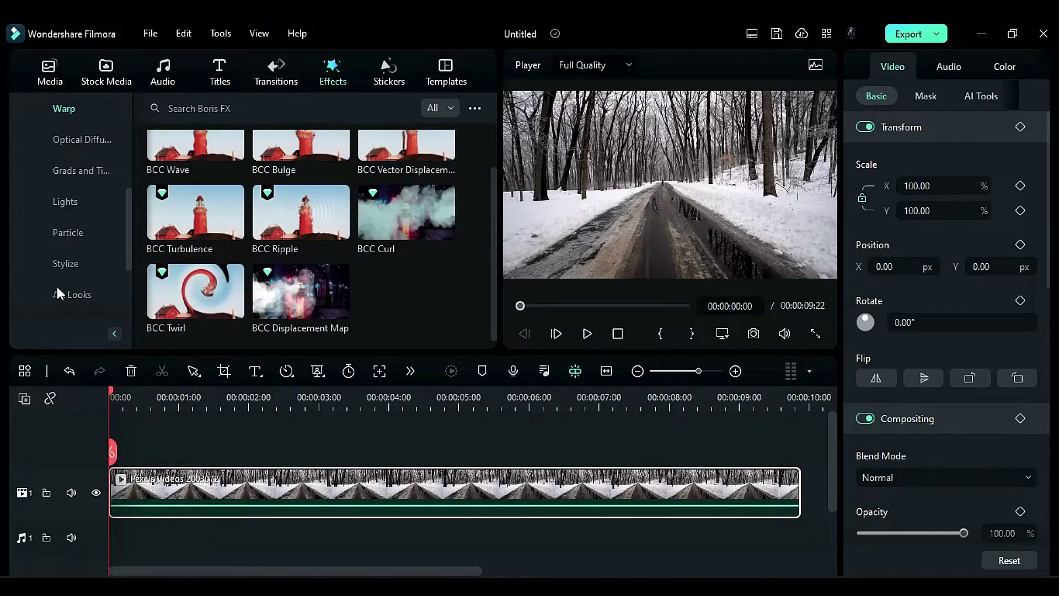
click(67, 233)
drag(196, 289, 168, 495)
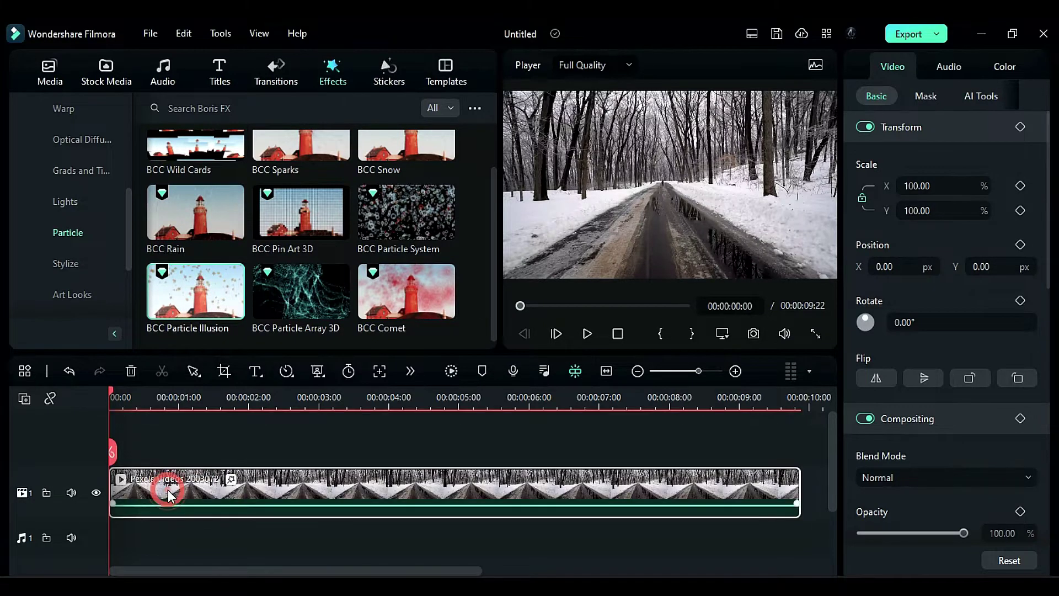
Step: Open the applied effect's settings and launch the Particle Illusion editor
click(1022, 67)
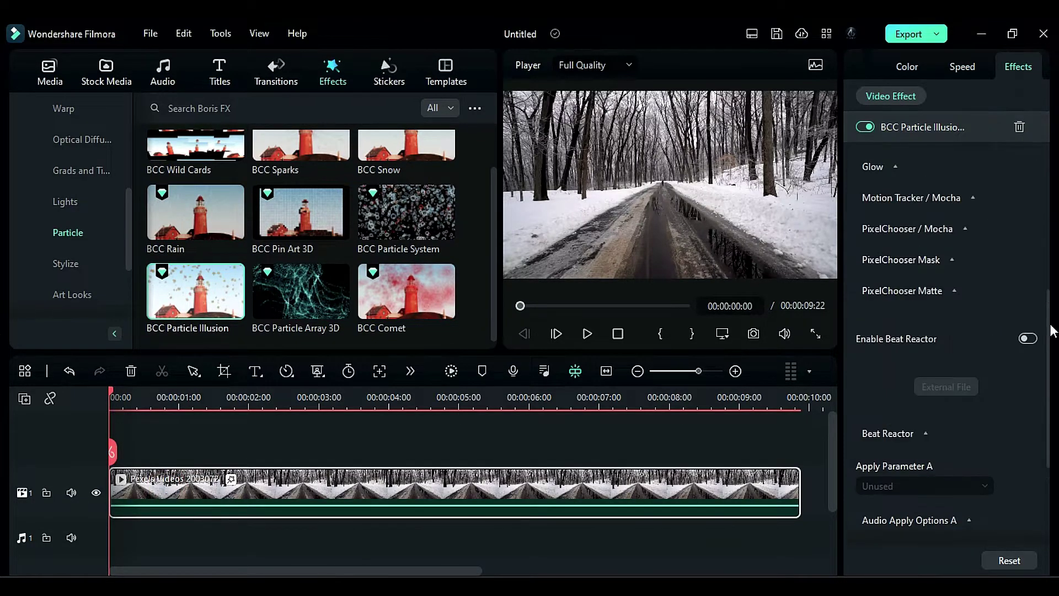
drag(1052, 331, 1053, 152)
click(947, 300)
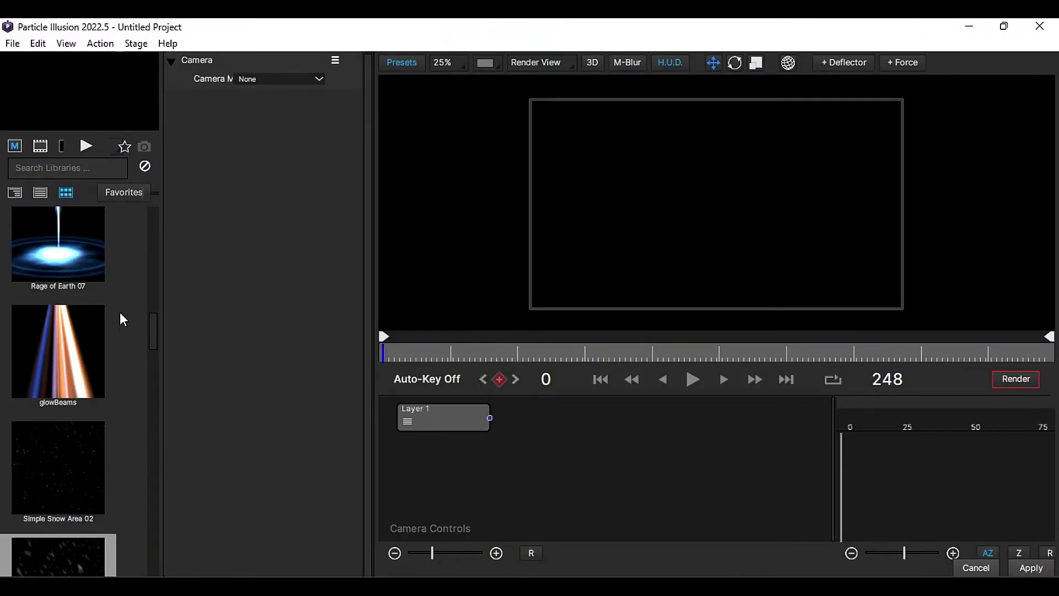
mouse_move(152, 331)
mouse_down()
mouse_move(161, 290)
mouse_move(157, 340)
mouse_up()
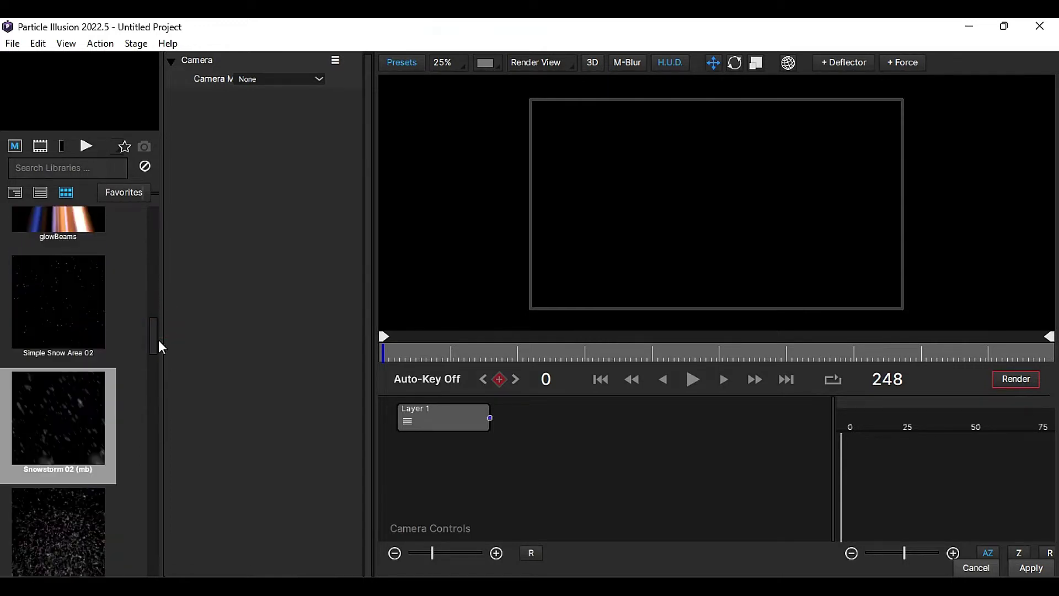
Step: Add a Snowstorm 02 (mb) emitter and rotate its line toward level
click(67, 432)
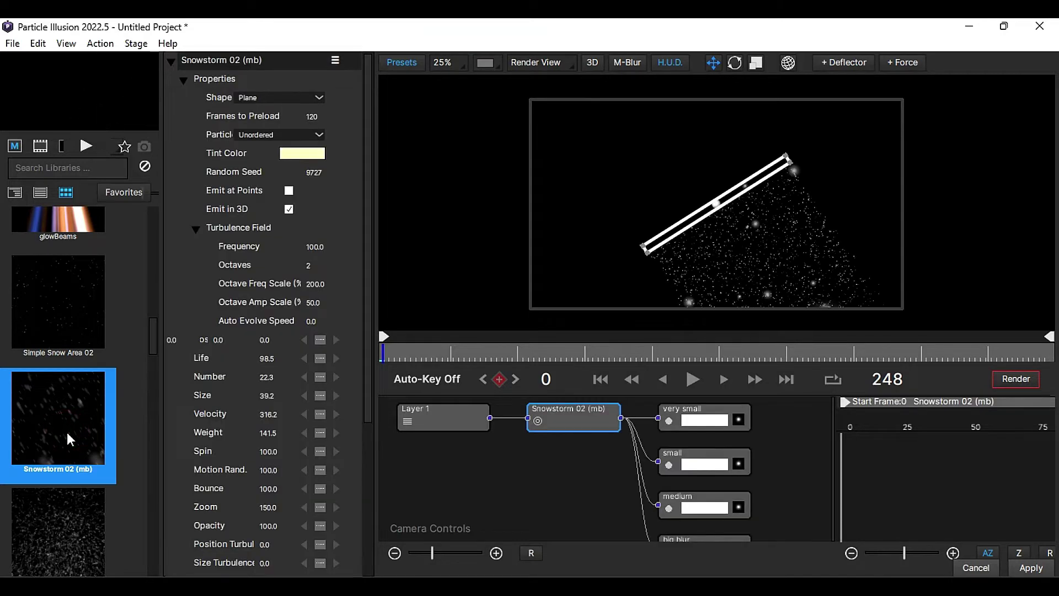
click(717, 210)
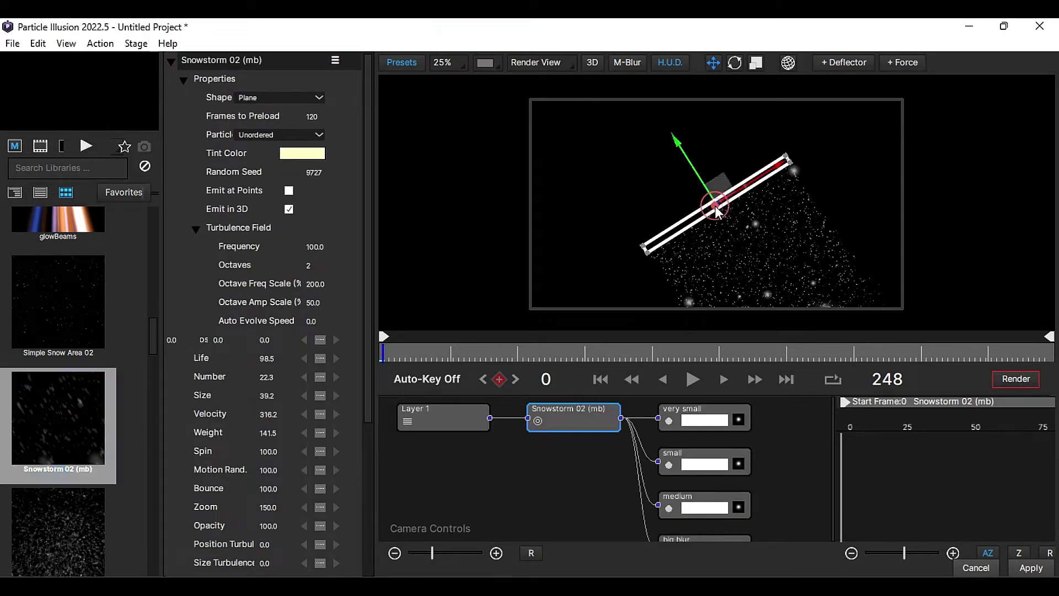
click(734, 63)
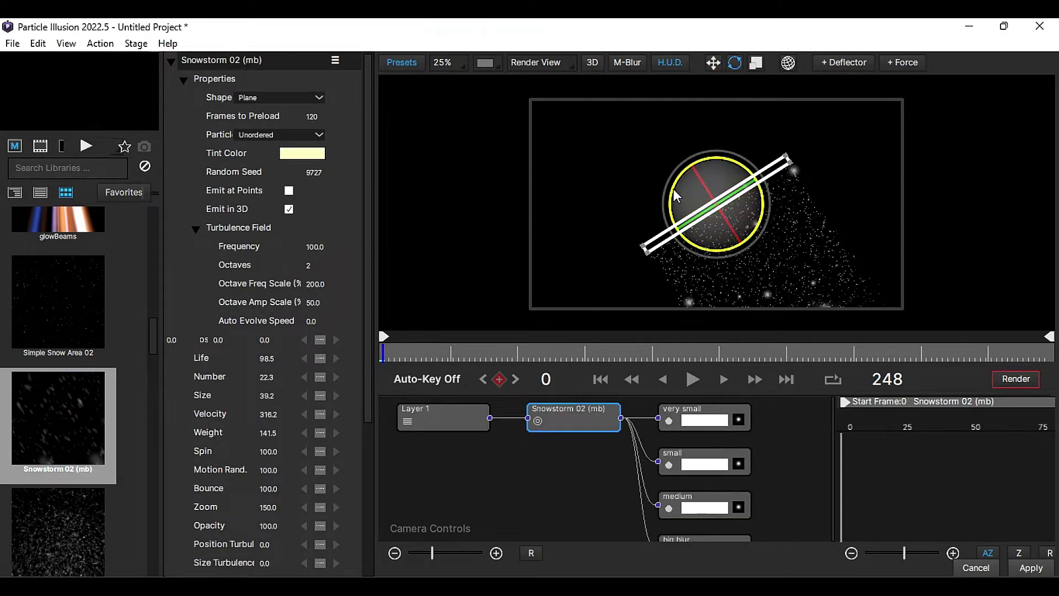
drag(698, 170, 680, 178)
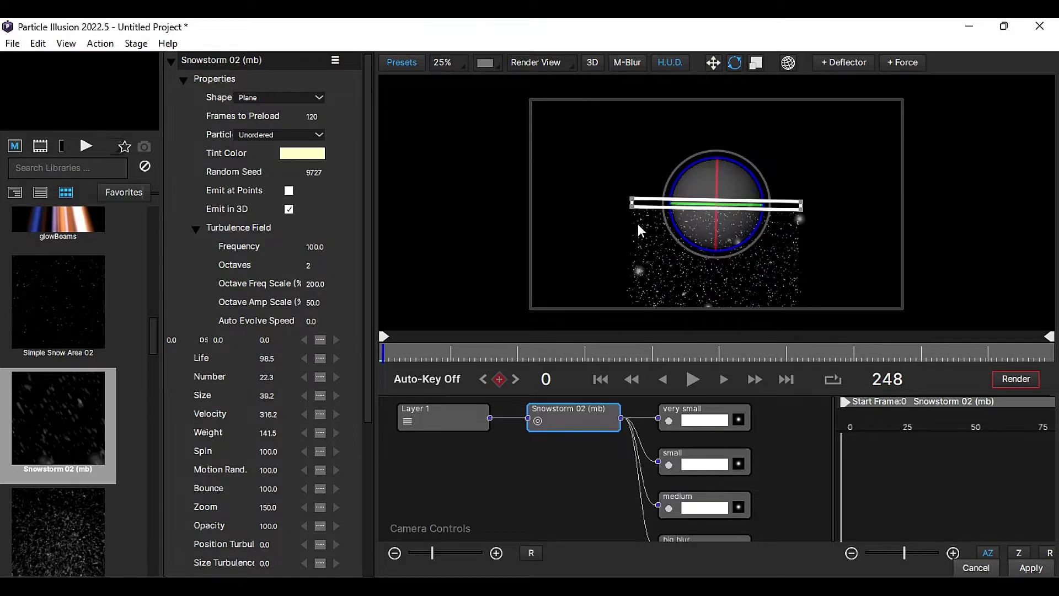
Step: Stretch the emitter line across the full frame width and move it to the top edge
click(711, 64)
drag(631, 204, 529, 205)
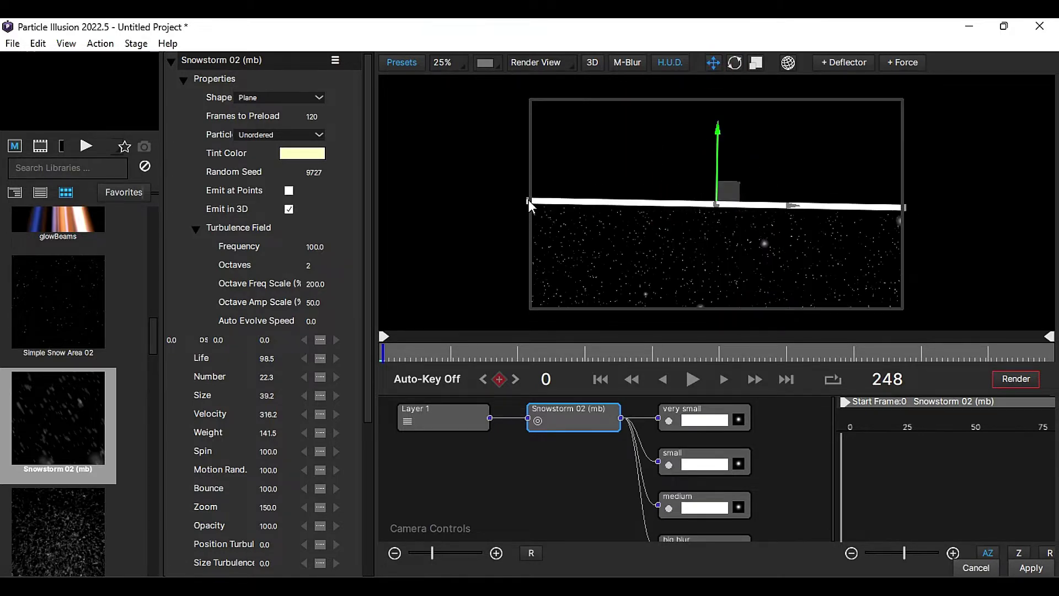
drag(717, 157, 705, 71)
drag(760, 126, 757, 115)
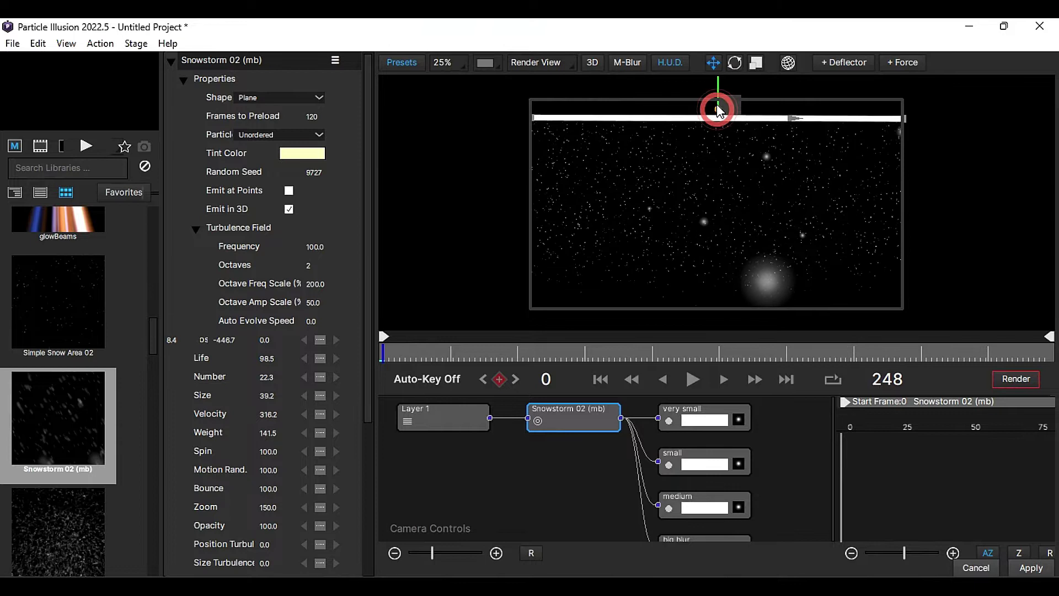
Step: Set emitter Life 74, Number 10.3, Size 52.2, Velocity 211, Weight 41, Spin 194, Height 9.9
double_click(273, 358)
text(74)
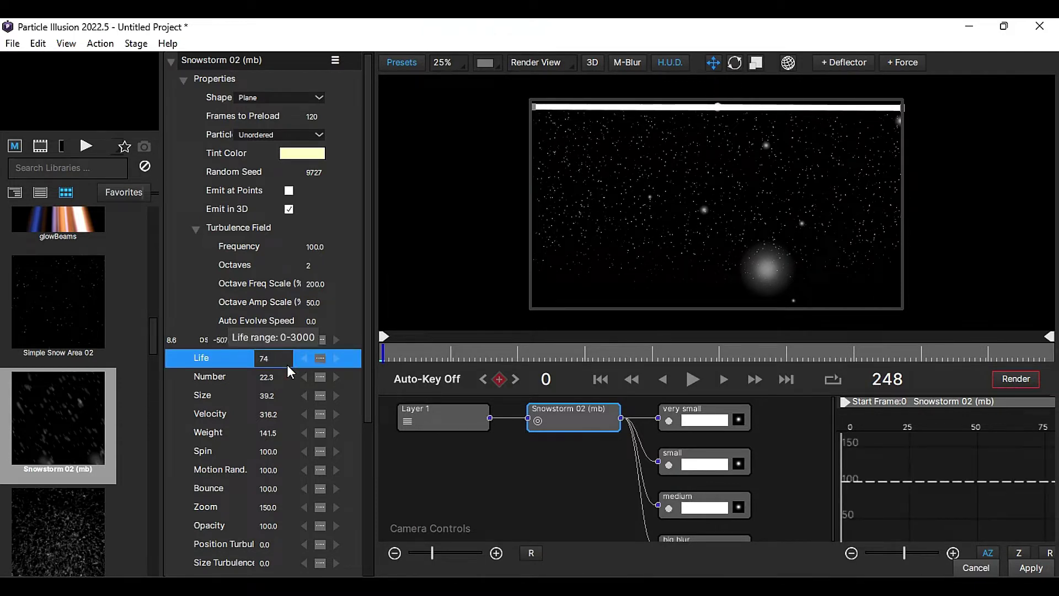
double_click(273, 378)
text(10.3)
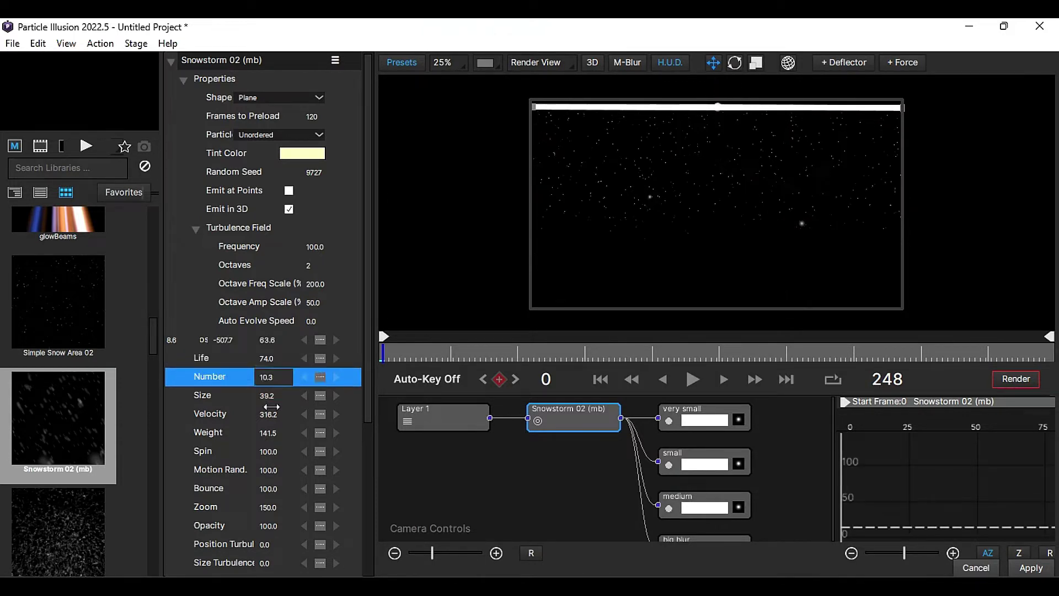
double_click(273, 397)
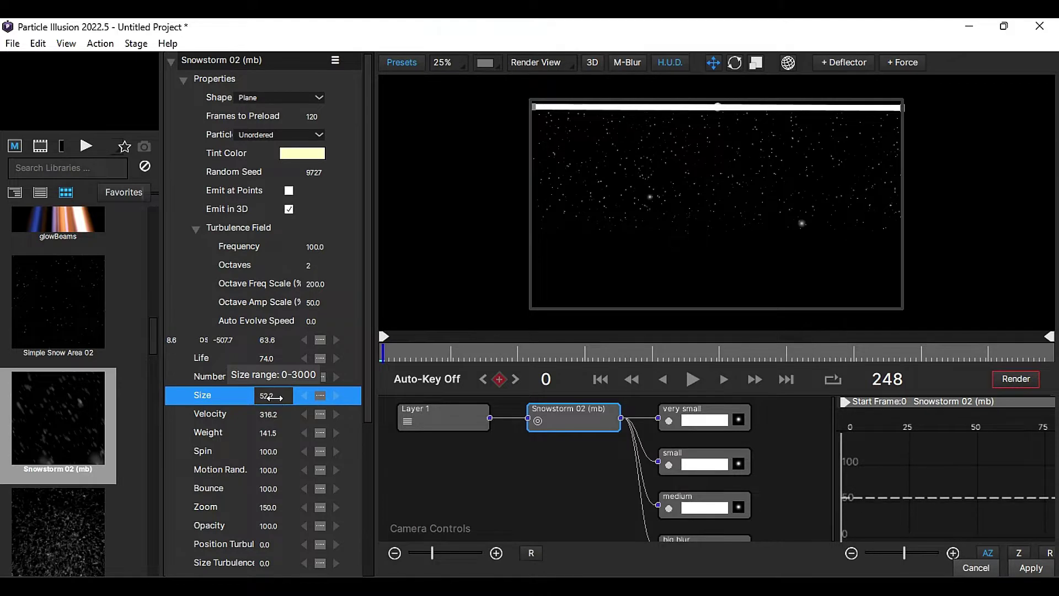
double_click(271, 414)
text(21)
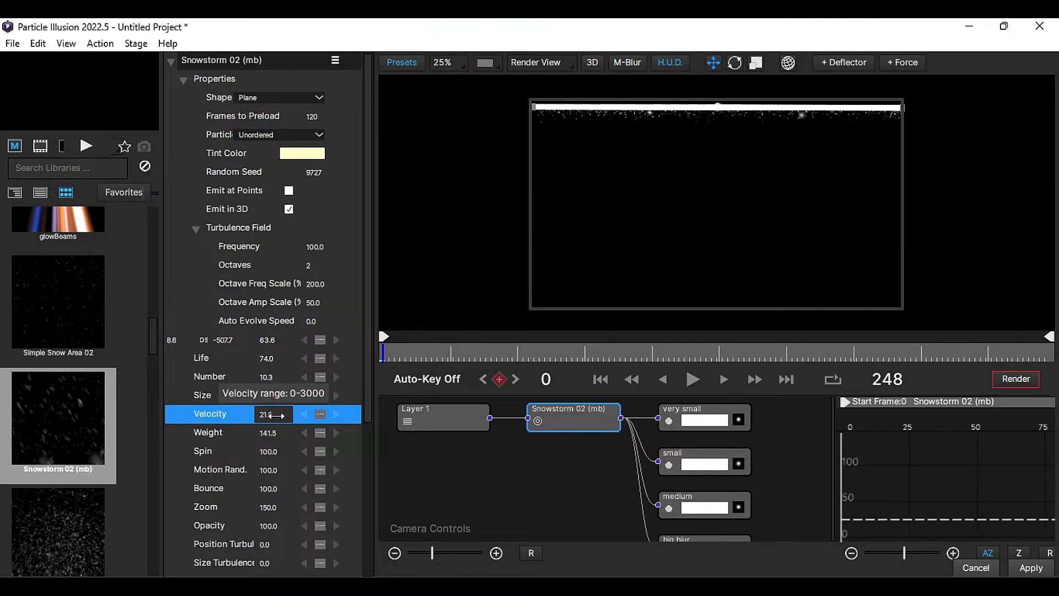
text(.611)
double_click(272, 432)
text(41)
double_click(272, 451)
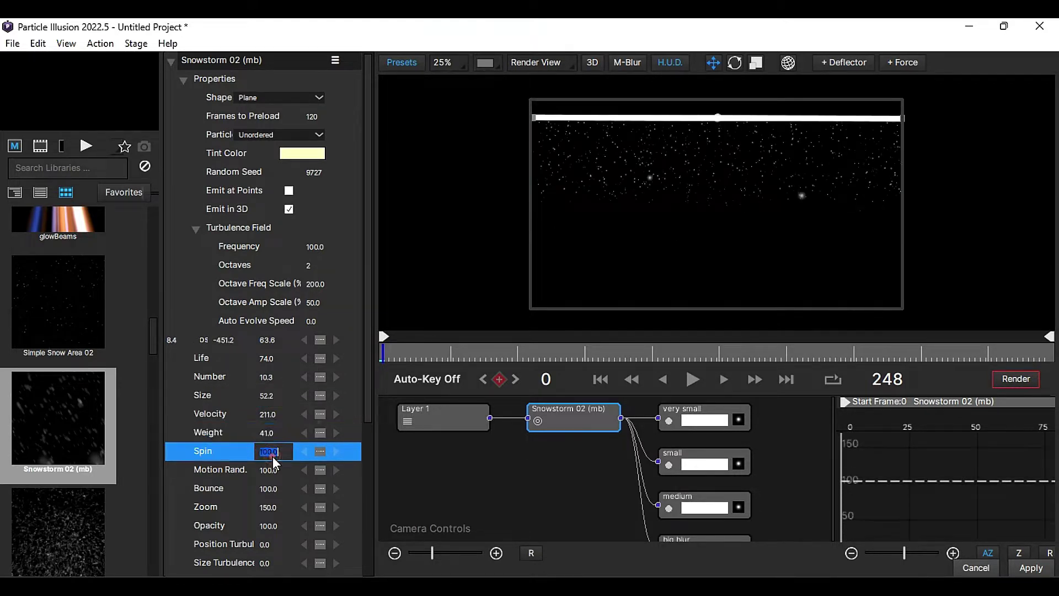
text(194)
key(Return)
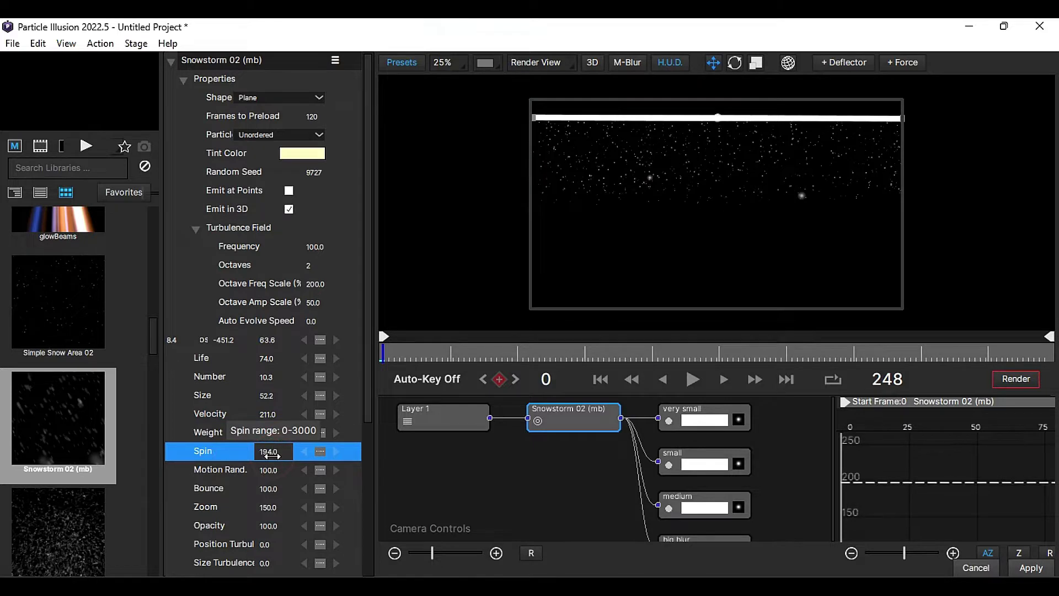
scroll(275, 506, down, 3)
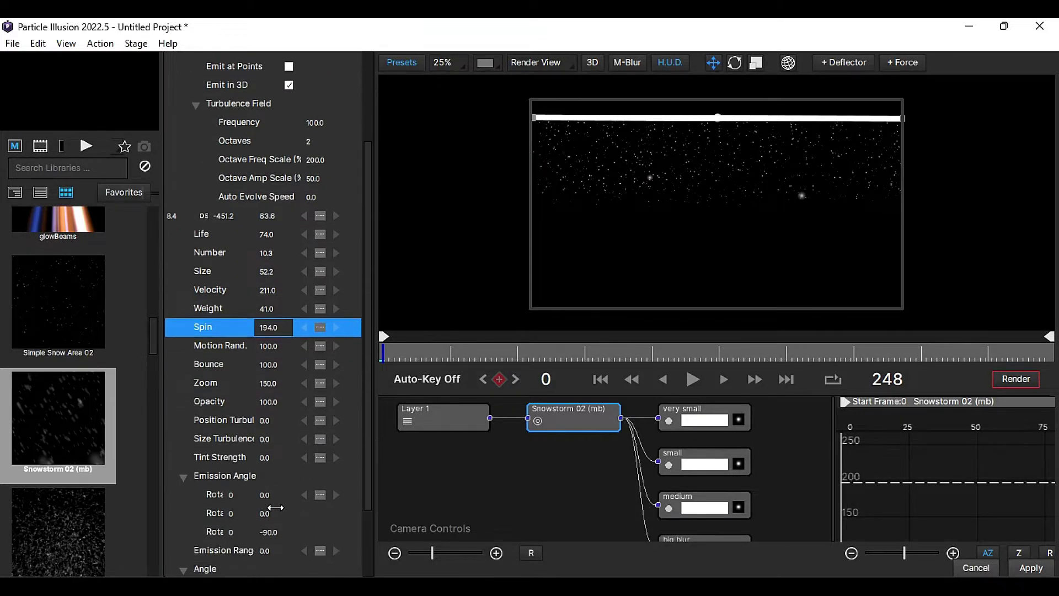
scroll(274, 507, down, 3)
double_click(265, 567)
text(9.9)
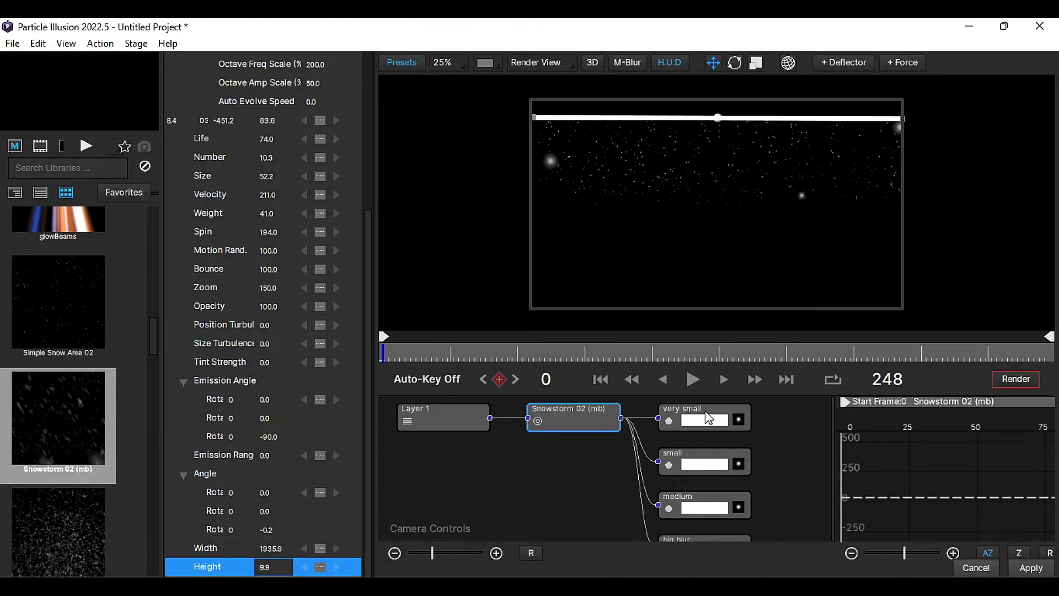
scroll(707, 426, down, 2)
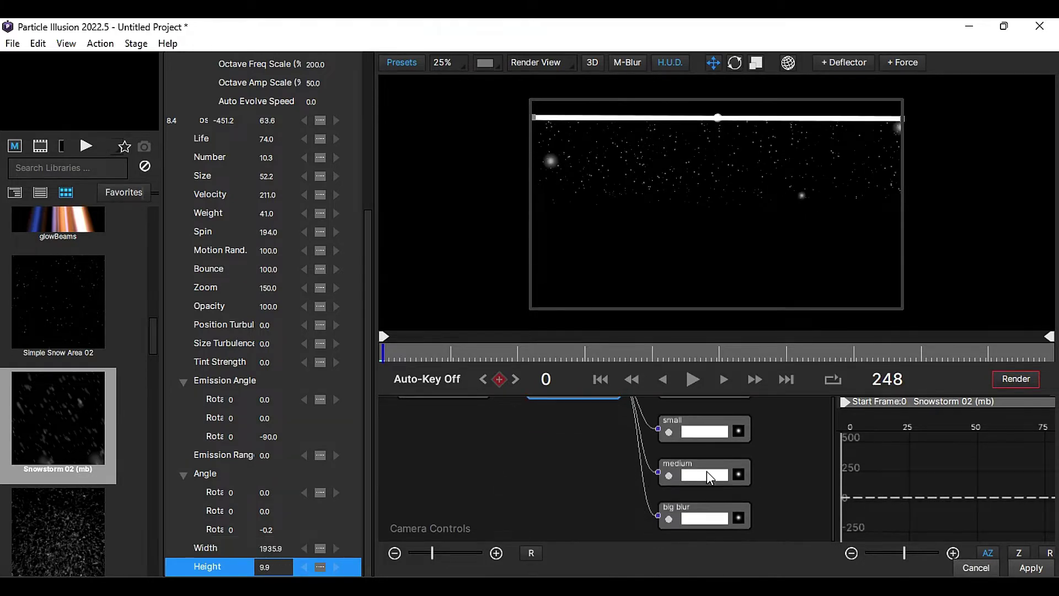
Step: Delete the medium particle type and move the big blur node up into the gap
click(707, 471)
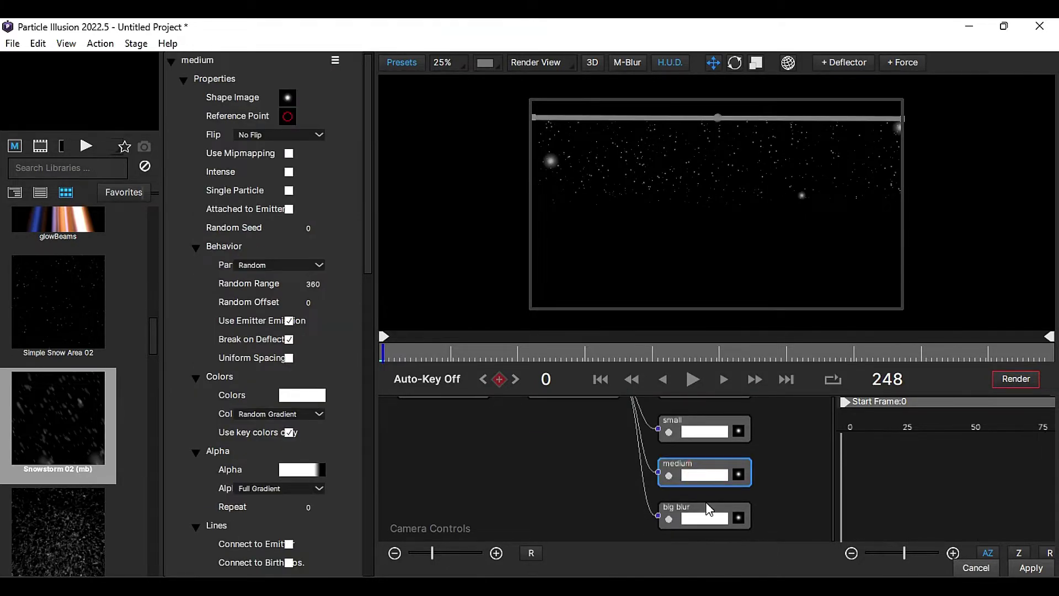
key(Delete)
drag(708, 509, 712, 482)
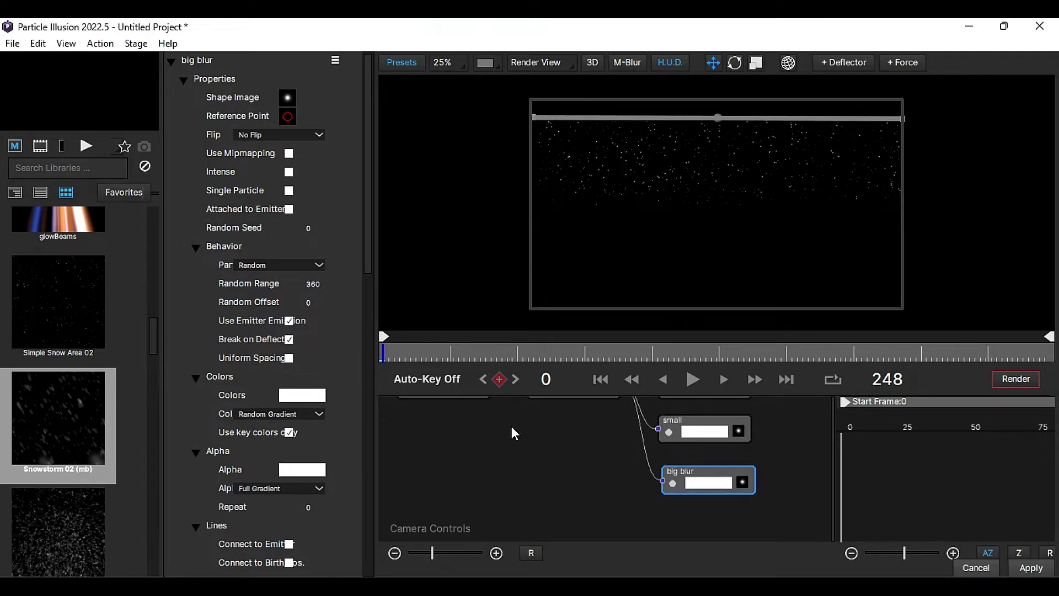
scroll(512, 432, up, 2)
Step: Give the very small particles Weight Over Life 81 and Size Turb. Over Life 72
click(696, 414)
scroll(343, 479, down, 3)
scroll(342, 460, down, 3)
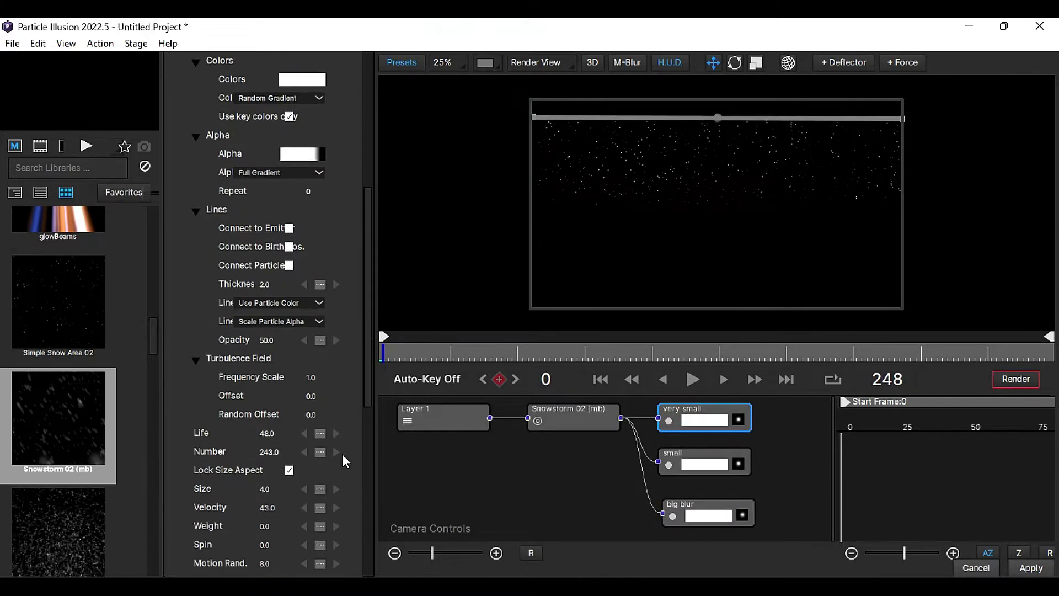
drag(365, 396, 374, 560)
click(272, 476)
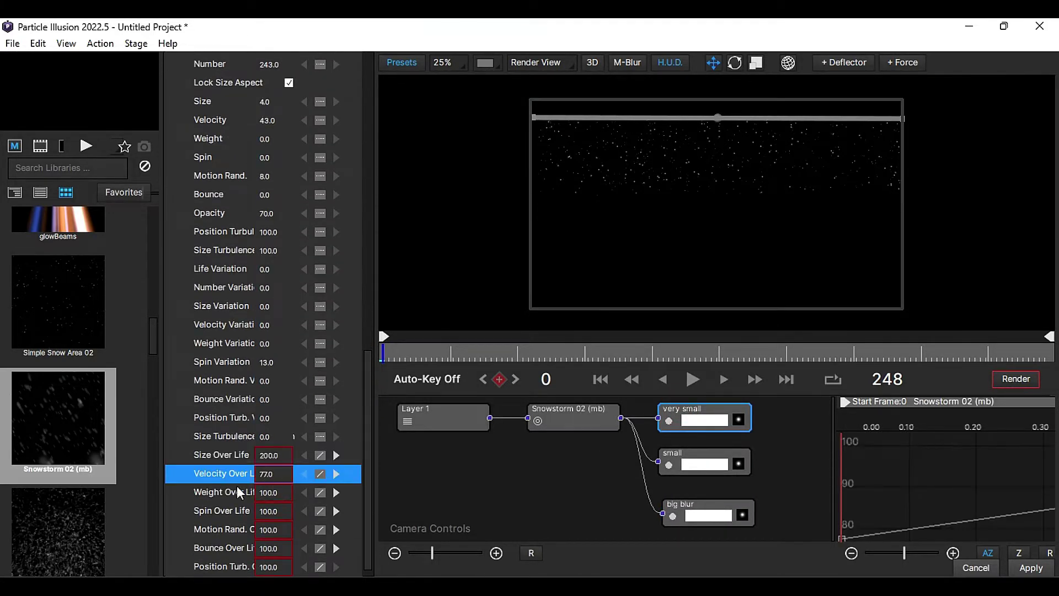
double_click(265, 493)
text(81)
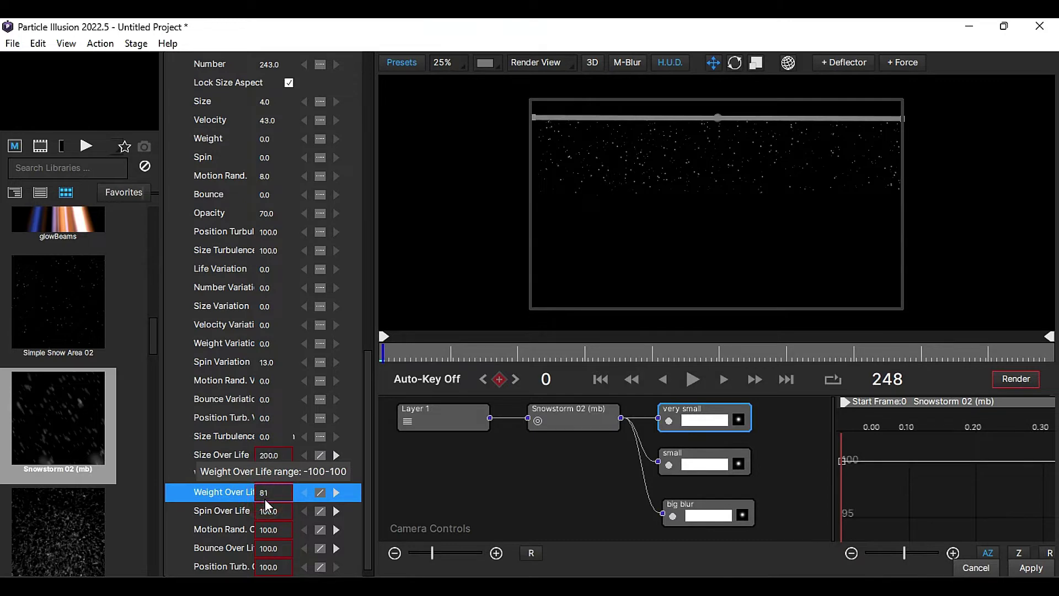
scroll(266, 499, down, 1)
click(224, 566)
drag(273, 567, 279, 567)
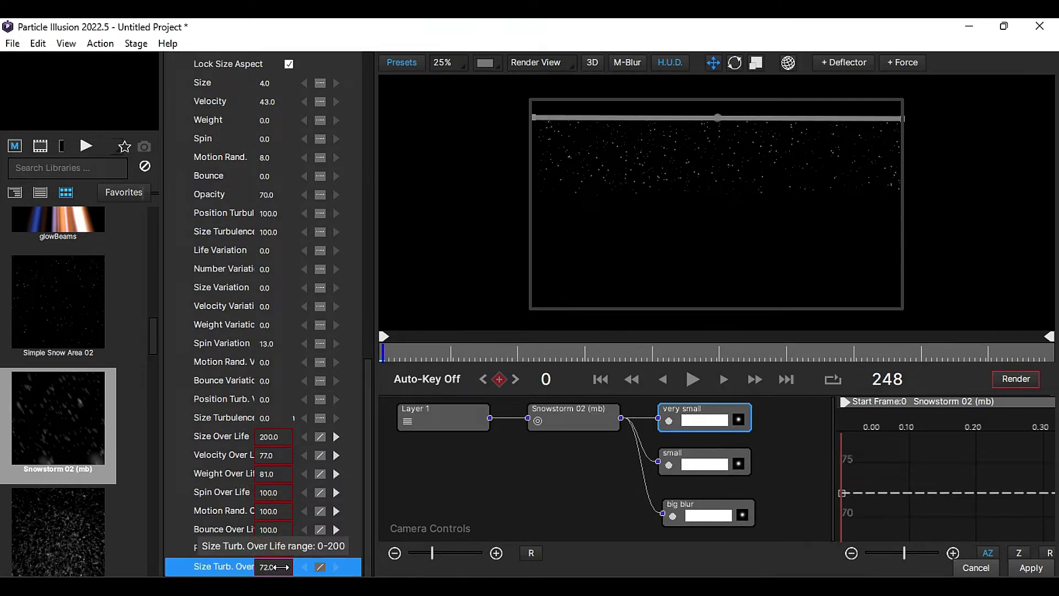
scroll(281, 331, up, 10)
Step: Apply the Emitters_2022.5 SnoB1 shape to the very small particles
click(295, 97)
click(172, 123)
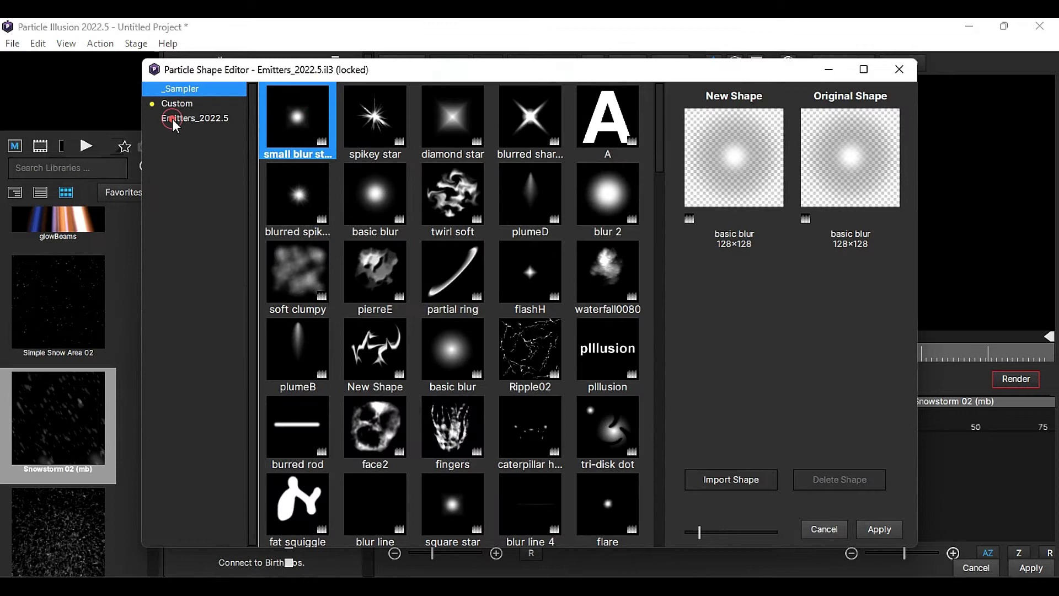
scroll(543, 424, down, 2)
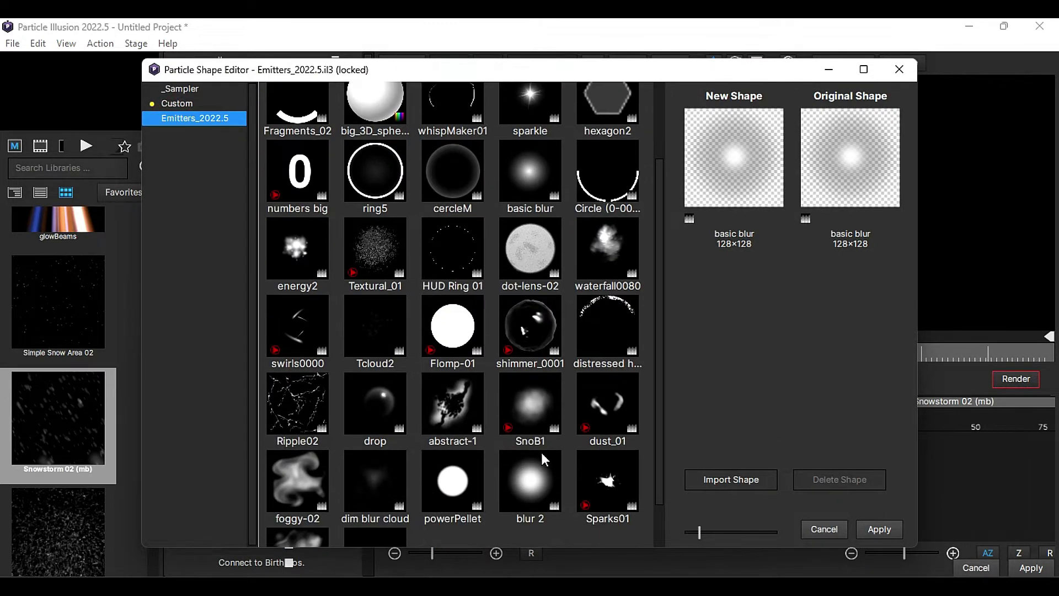
click(535, 416)
click(877, 529)
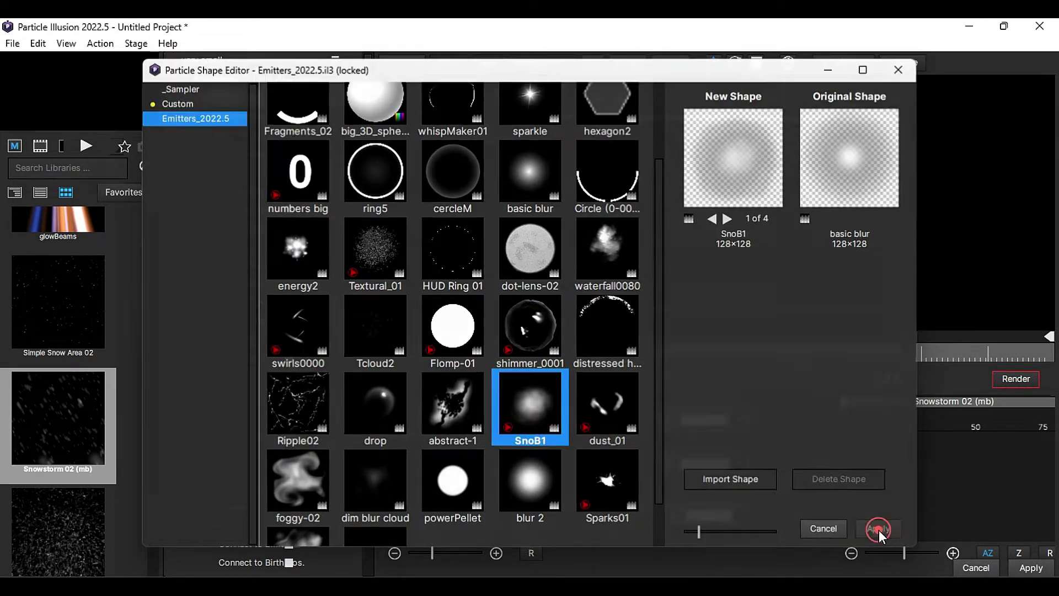
Step: Apply the same SnoB1 shape to the small particles
click(723, 464)
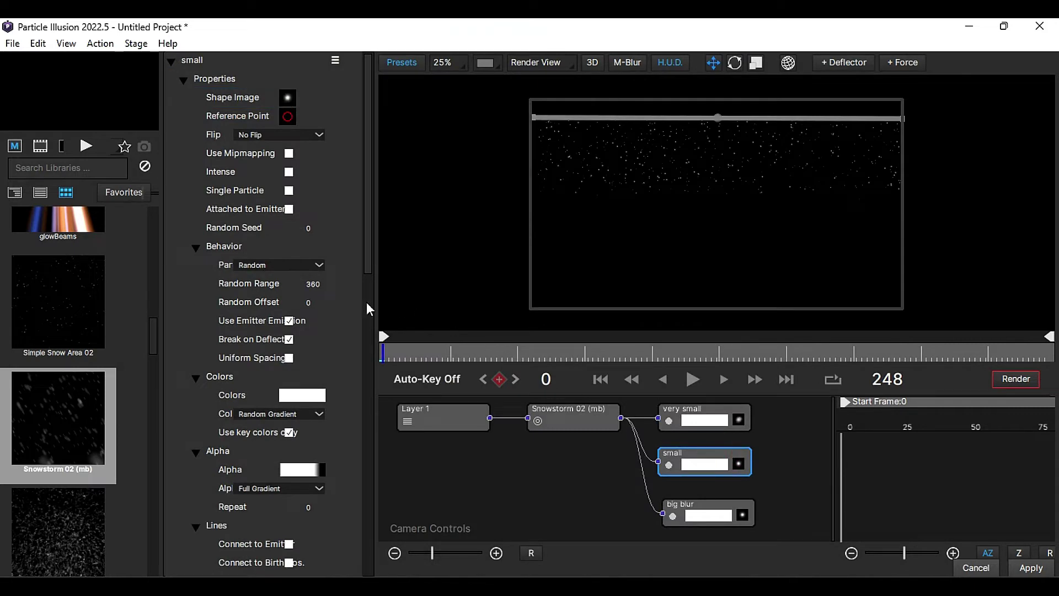
click(287, 97)
click(221, 119)
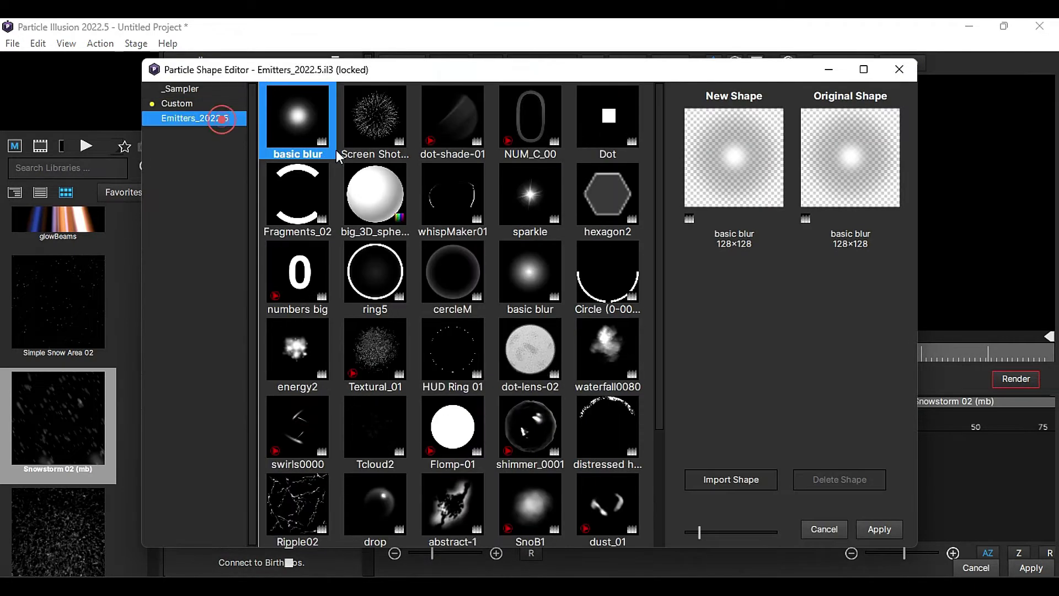
click(560, 498)
click(877, 529)
scroll(364, 406, down, 5)
scroll(361, 423, down, 5)
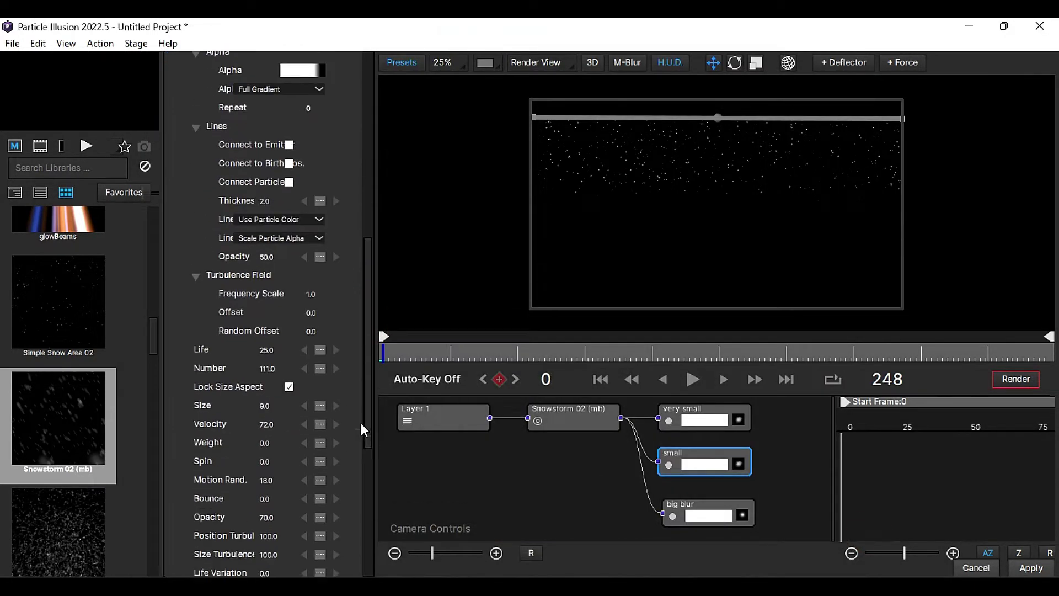
Step: Set small Life 59; very small Life 91, Number 217, Velocity 38, Motion Rand. 27
drag(267, 349, 301, 360)
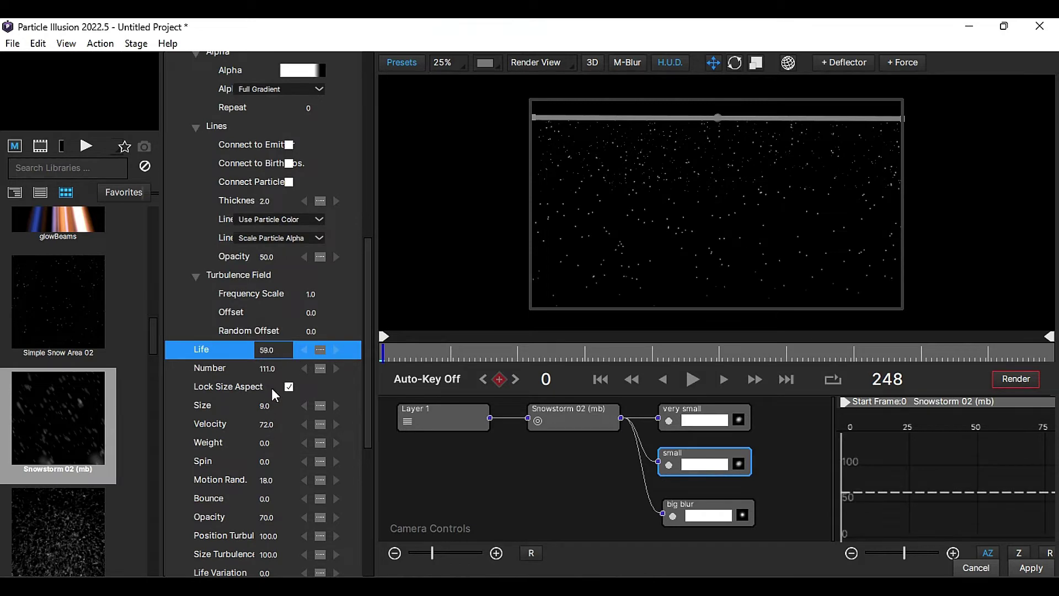
scroll(367, 397, down, 5)
click(298, 527)
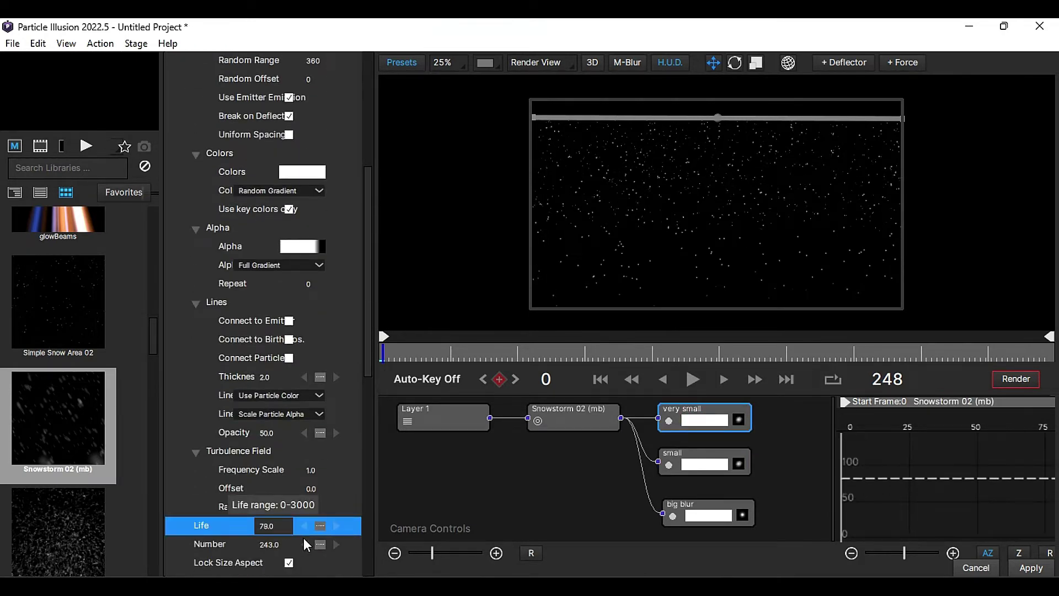
mouse_move(305, 544)
mouse_down()
mouse_move(351, 524)
mouse_move(246, 543)
mouse_move(273, 511)
mouse_move(261, 492)
mouse_up()
scroll(248, 538, down, 3)
click(271, 511)
click(266, 492)
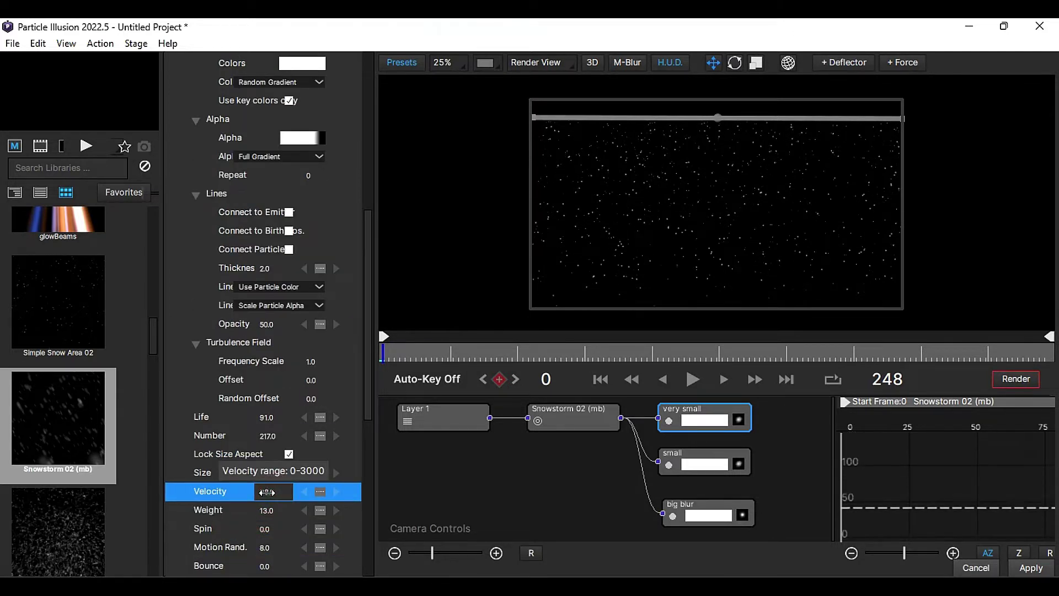
click(265, 548)
drag(265, 553, 274, 554)
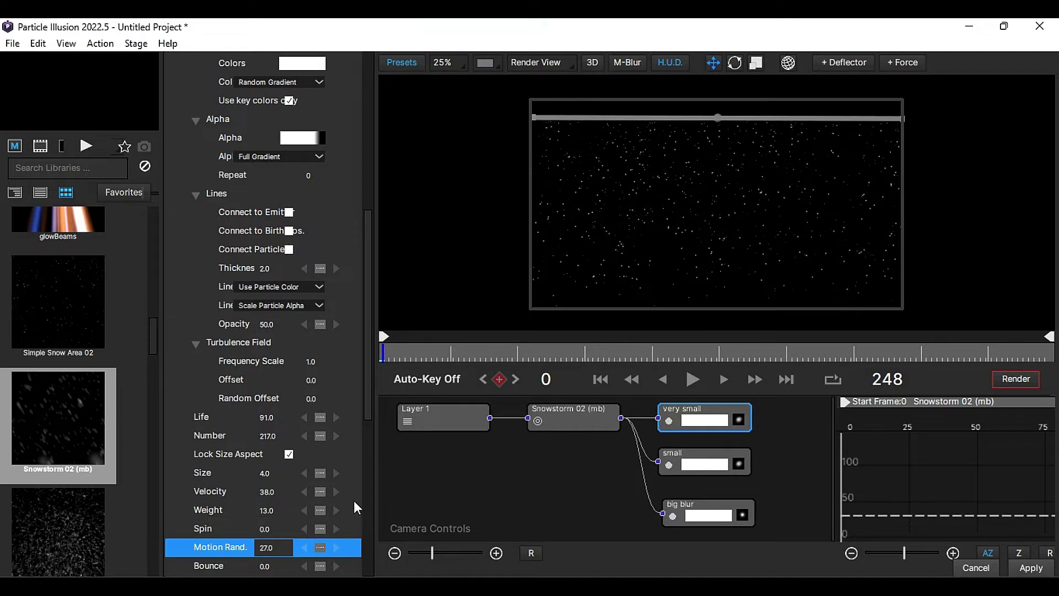
Step: Raise the small particles' Weight to 4 and Motion Rand. to 30
click(729, 453)
drag(367, 255, 368, 460)
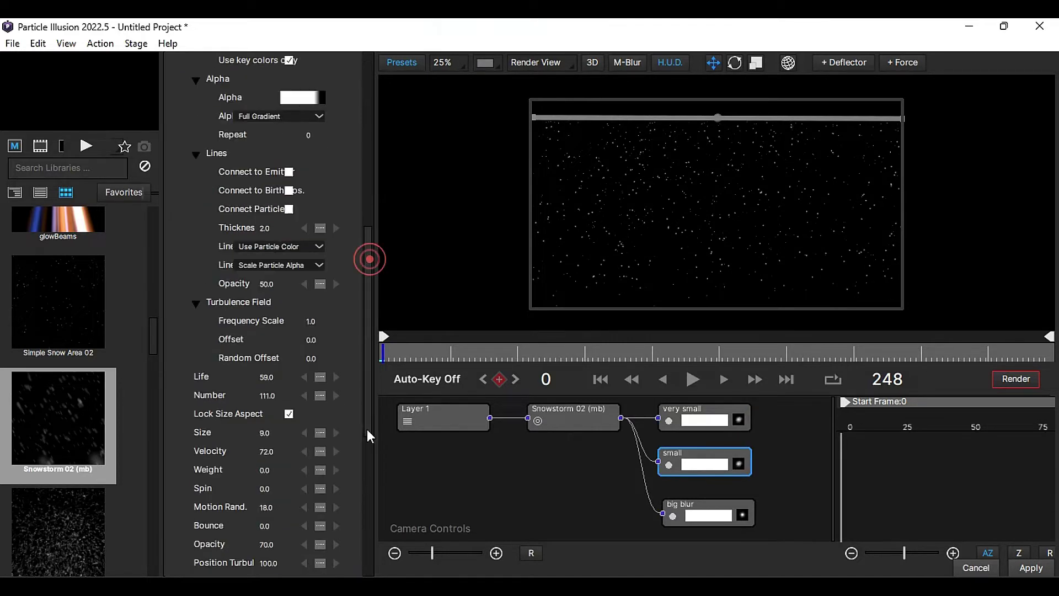
click(266, 383)
drag(267, 382, 270, 383)
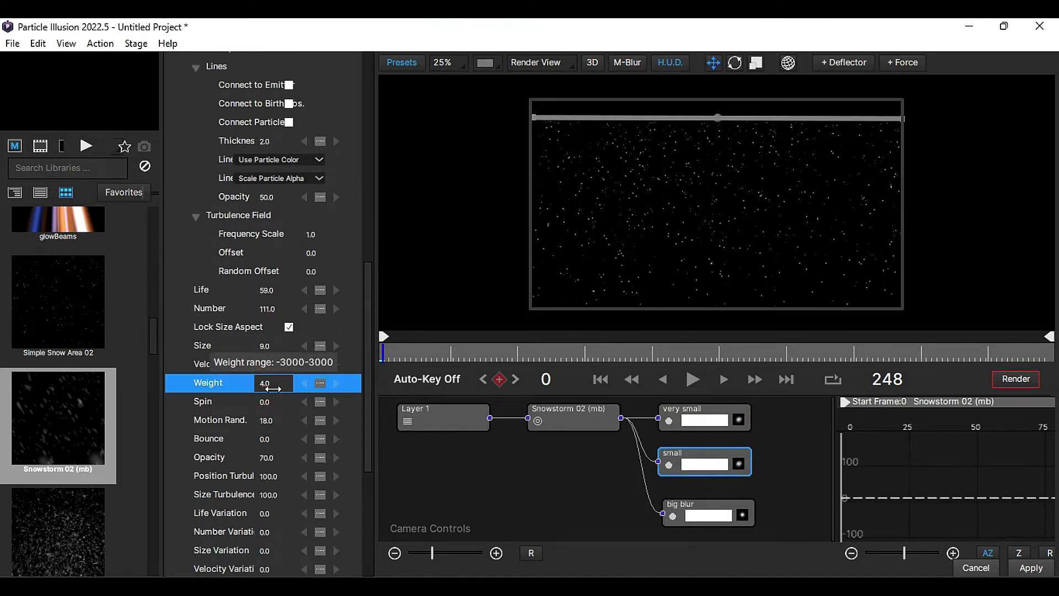
click(267, 419)
drag(267, 420, 271, 419)
drag(366, 467, 367, 567)
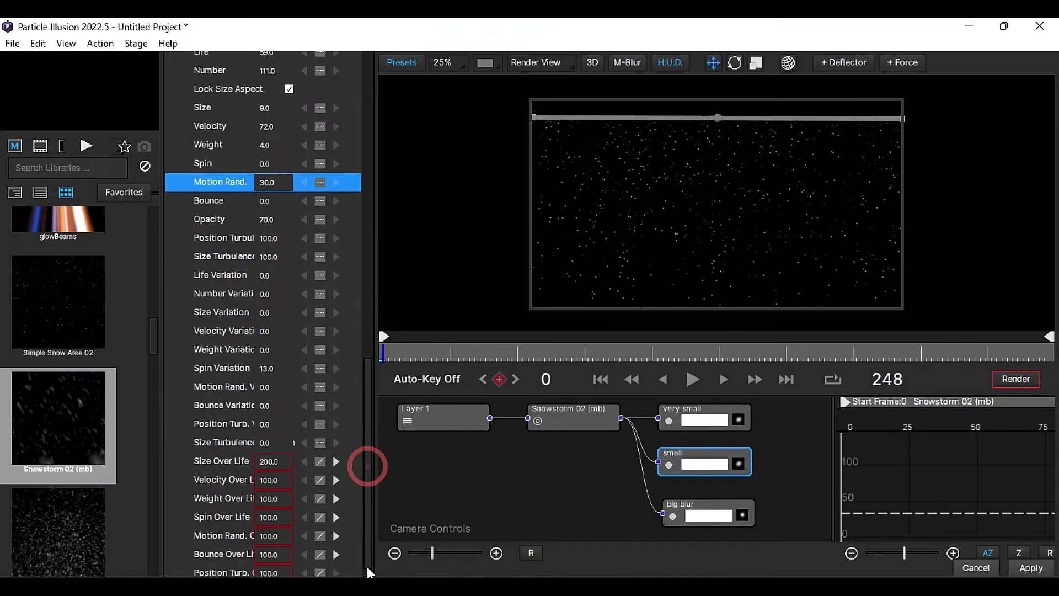
Step: Make small Size Over Life a curve, keyed 150 at frame 41 and lower later
click(322, 451)
click(318, 486)
click(855, 445)
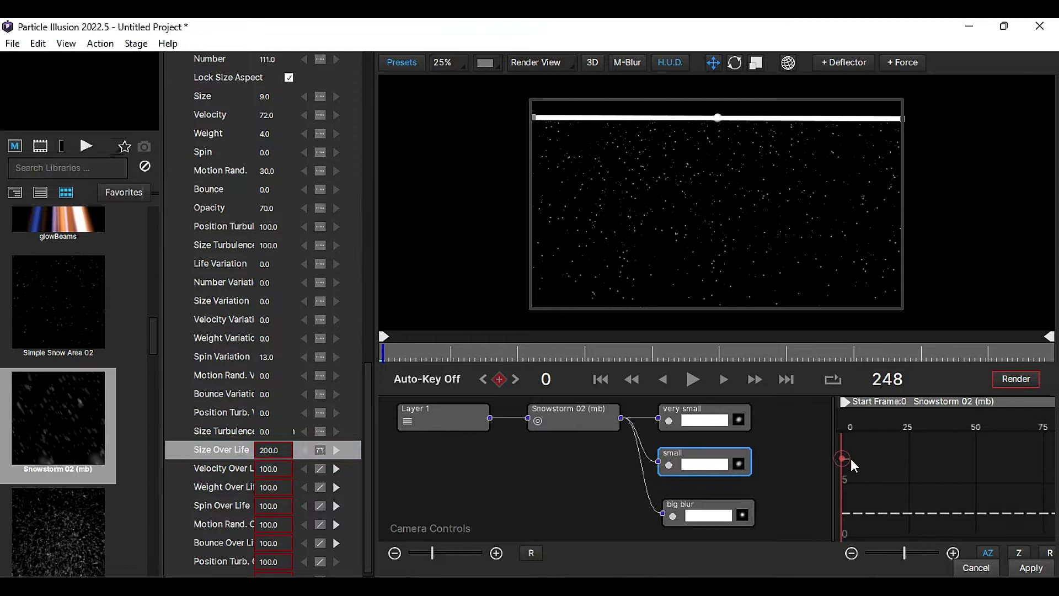
drag(395, 353, 497, 364)
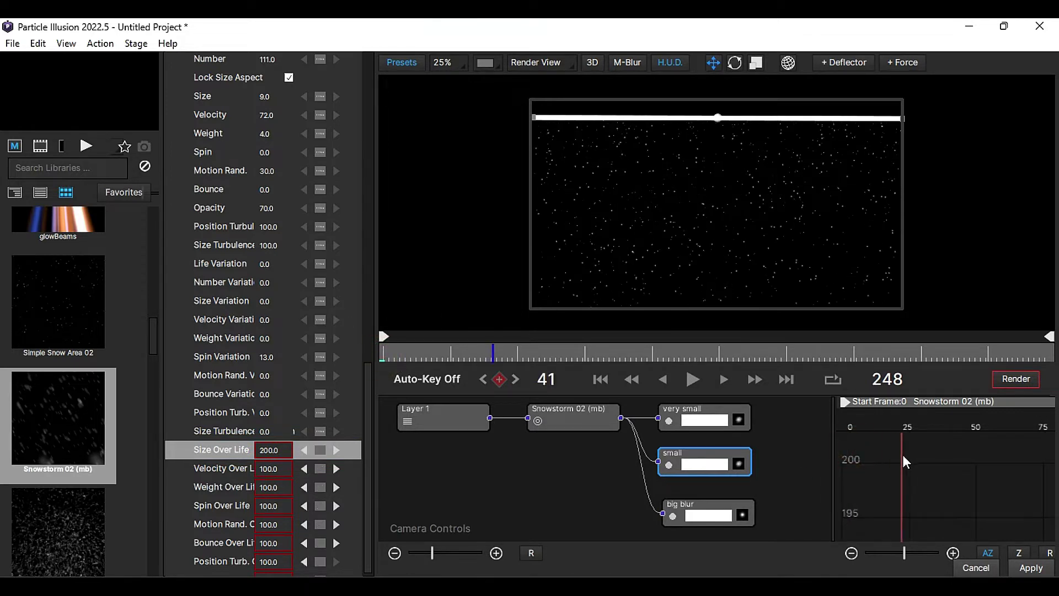
click(303, 449)
text(150)
key(Return)
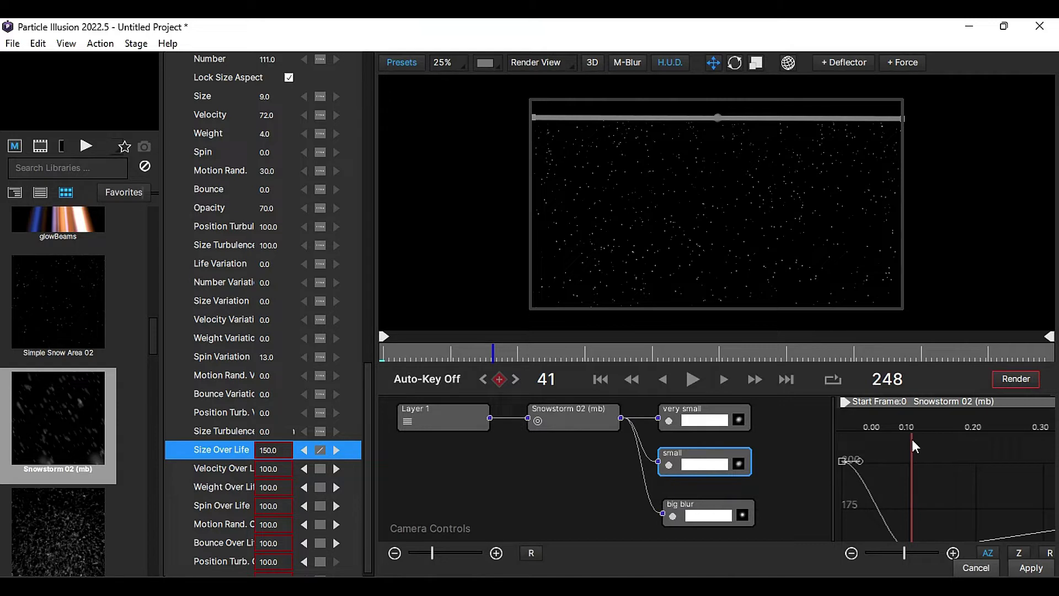
click(282, 454)
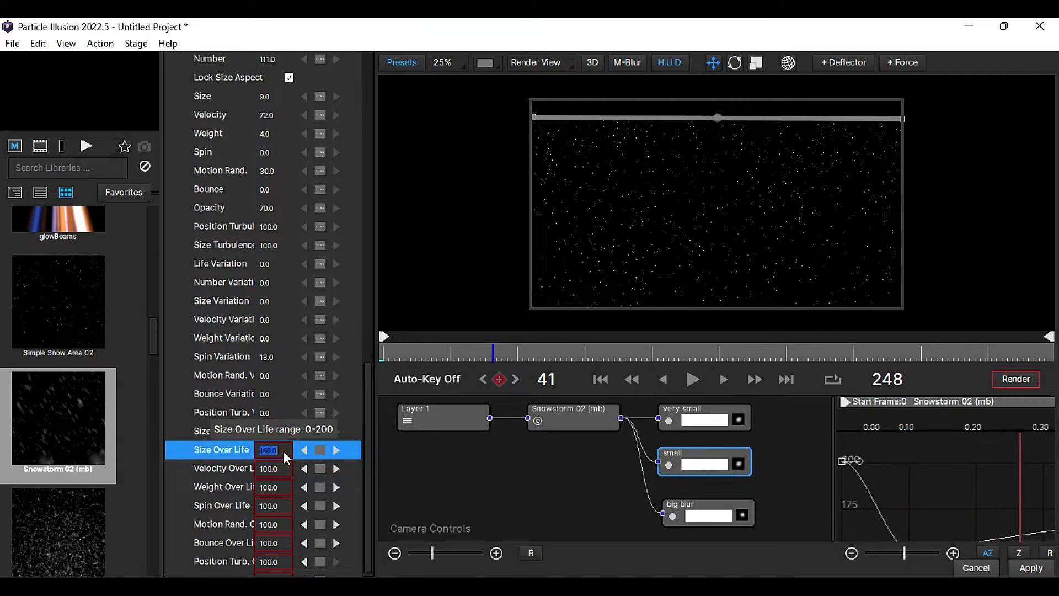
text(97)
click(1026, 530)
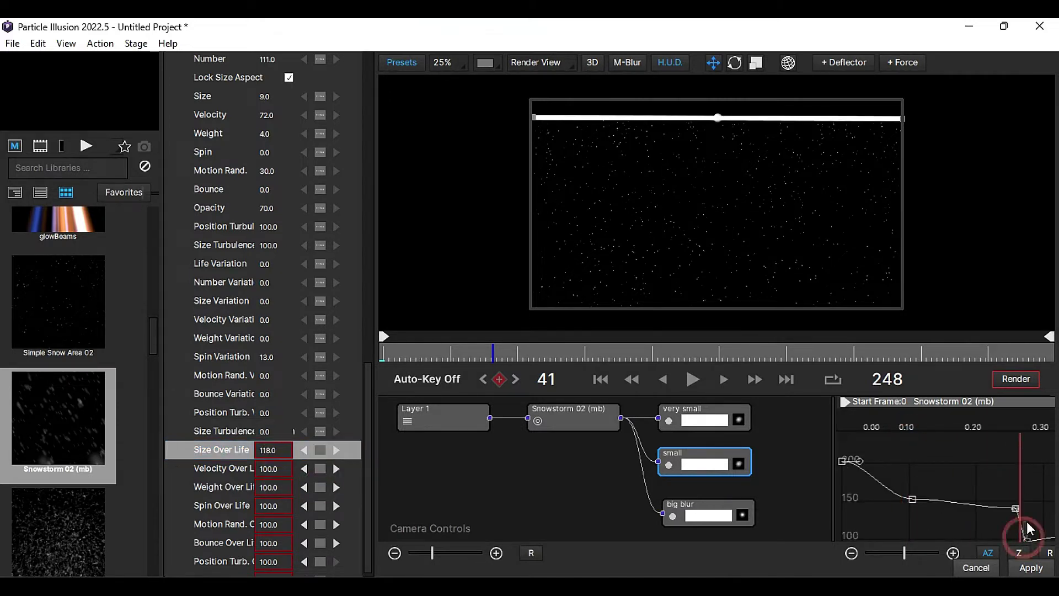
mouse_move(1026, 531)
mouse_down()
mouse_move(967, 517)
mouse_move(964, 492)
mouse_up()
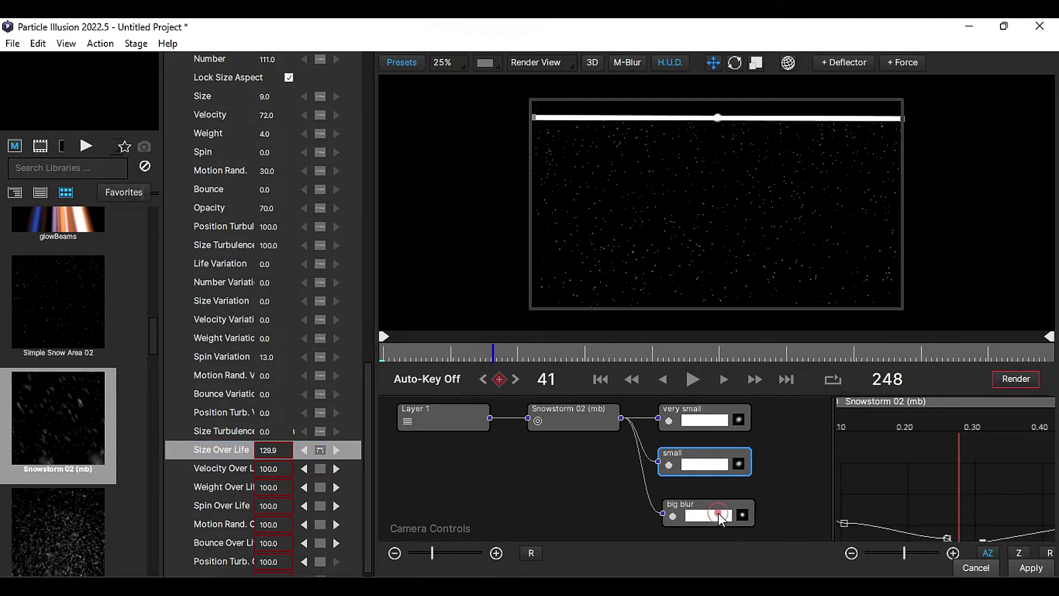
Step: Apply the Emitters_2022.5 SnoB1 shape to the big blur particles
click(719, 515)
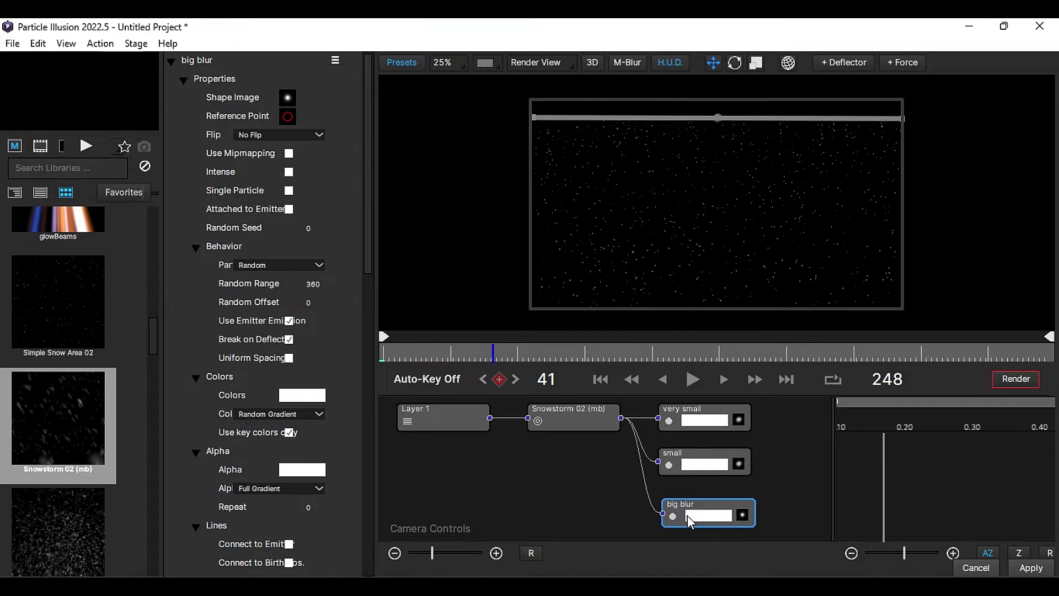
click(287, 97)
click(195, 119)
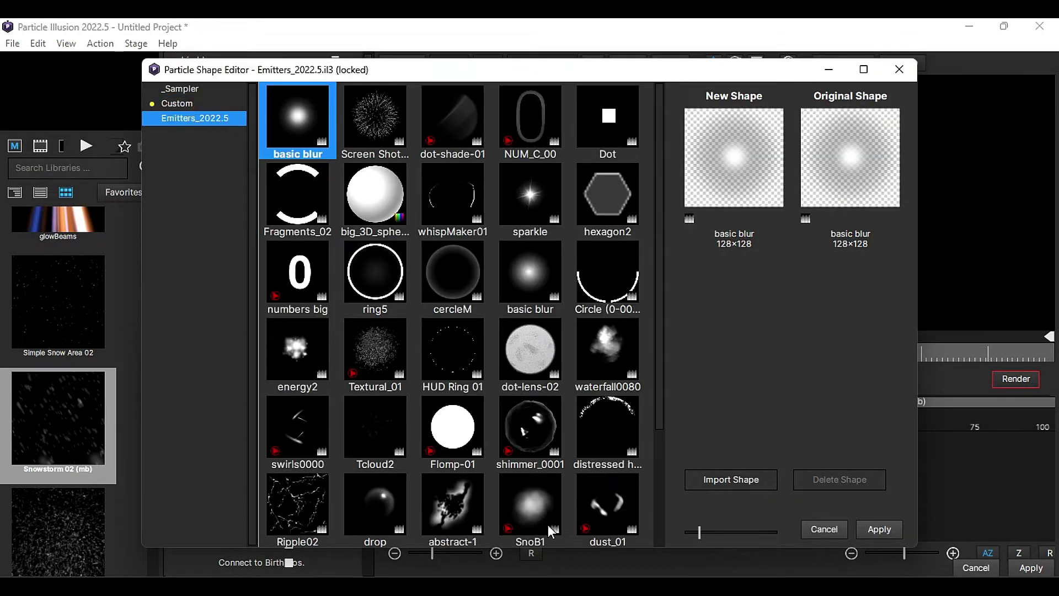
click(531, 504)
click(879, 530)
scroll(362, 256, down, 10)
scroll(267, 379, down, 5)
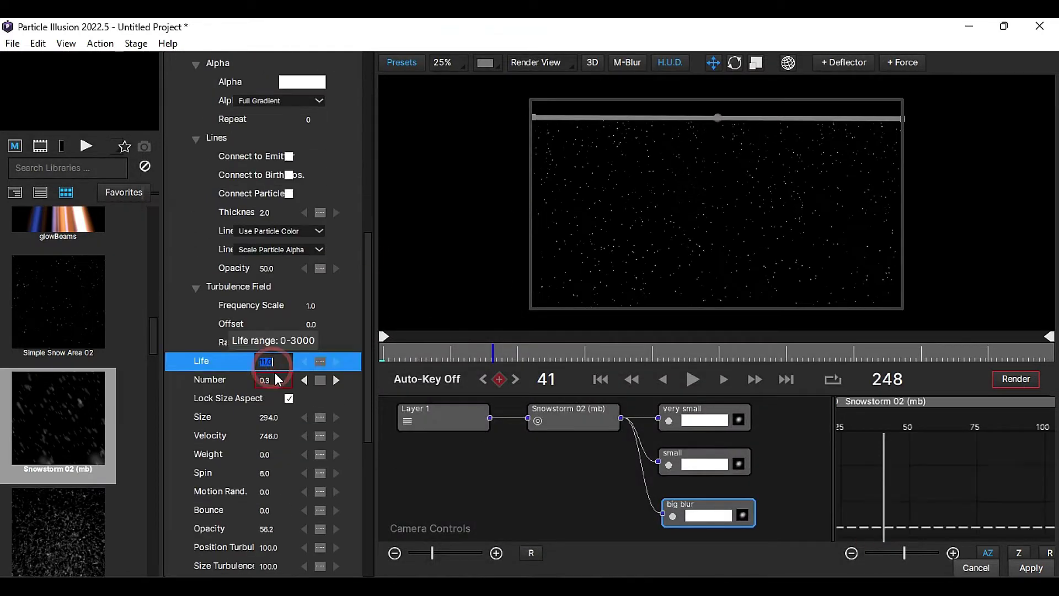
Step: Set big blur Number 2, Size 150, Velocity 620 and Weight 50
click(289, 382)
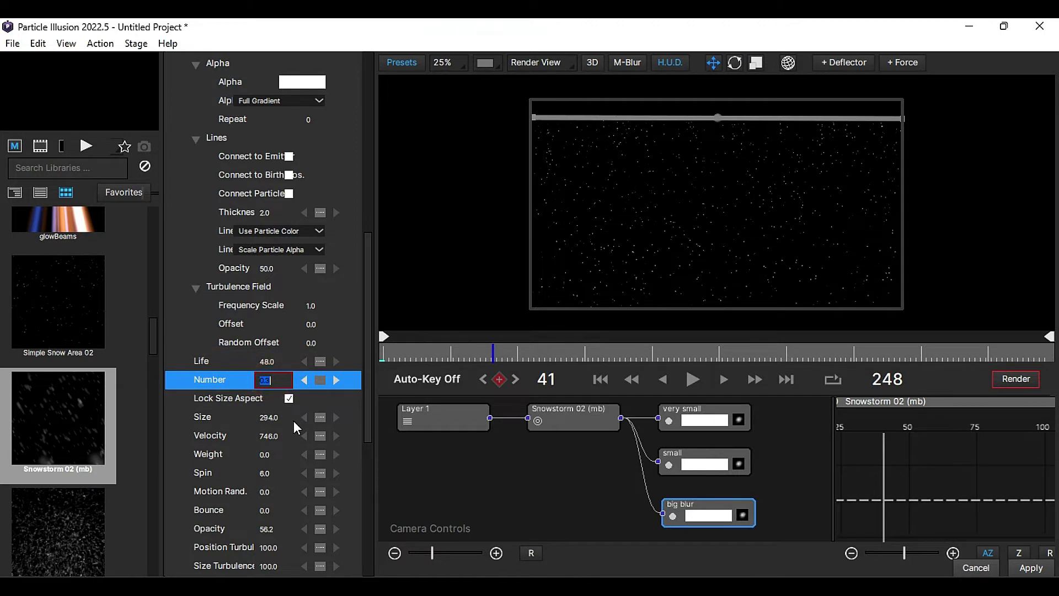
text(2)
click(276, 424)
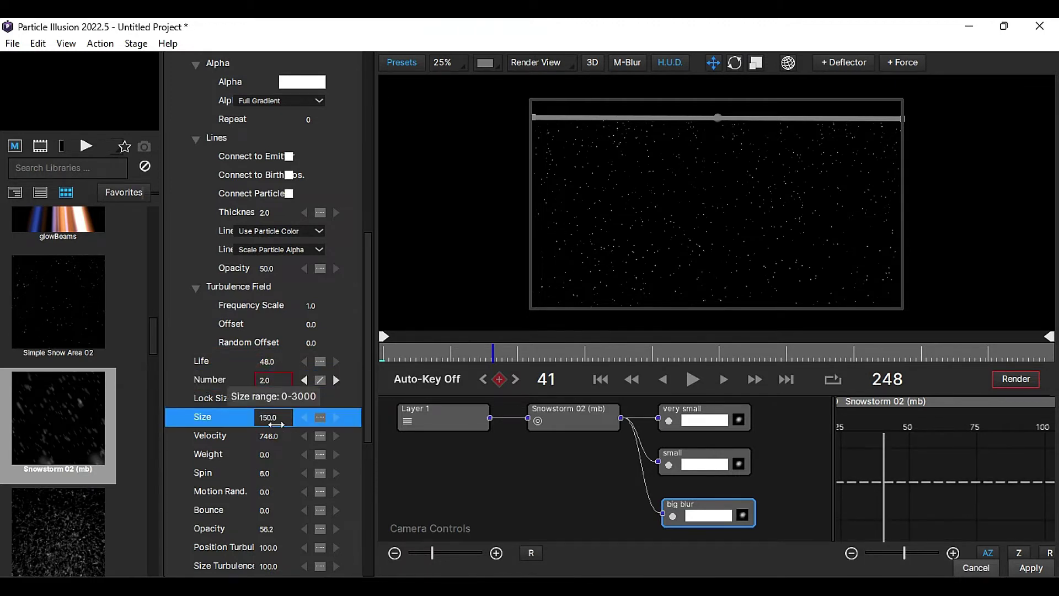
click(267, 438)
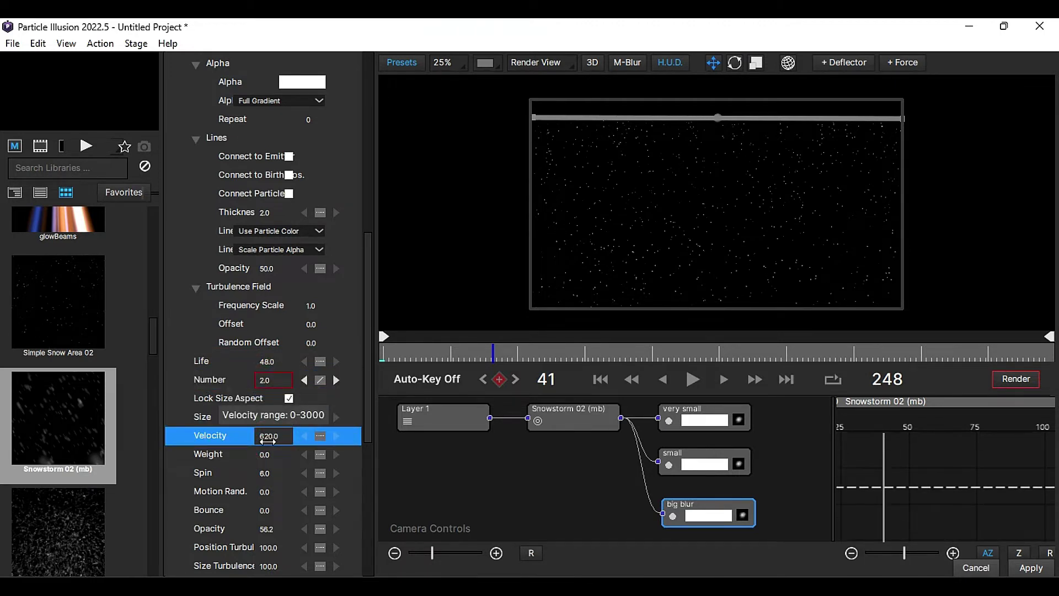
click(266, 458)
key(Return)
scroll(268, 466, down, 5)
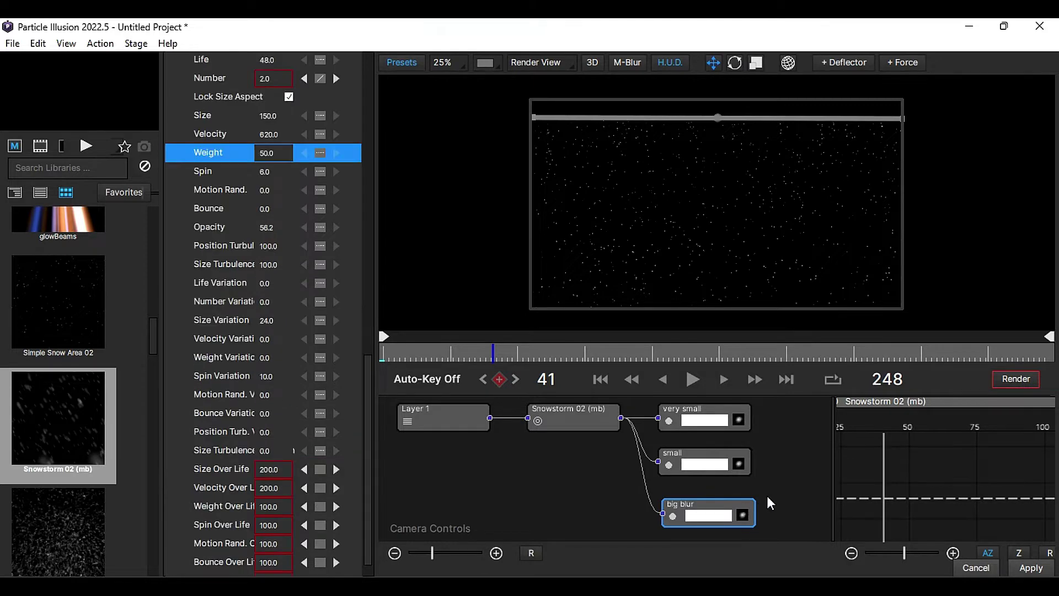
Step: Preview the snowstorm, raise Random Offset from 12 to 17, and apply it to the clip
click(696, 382)
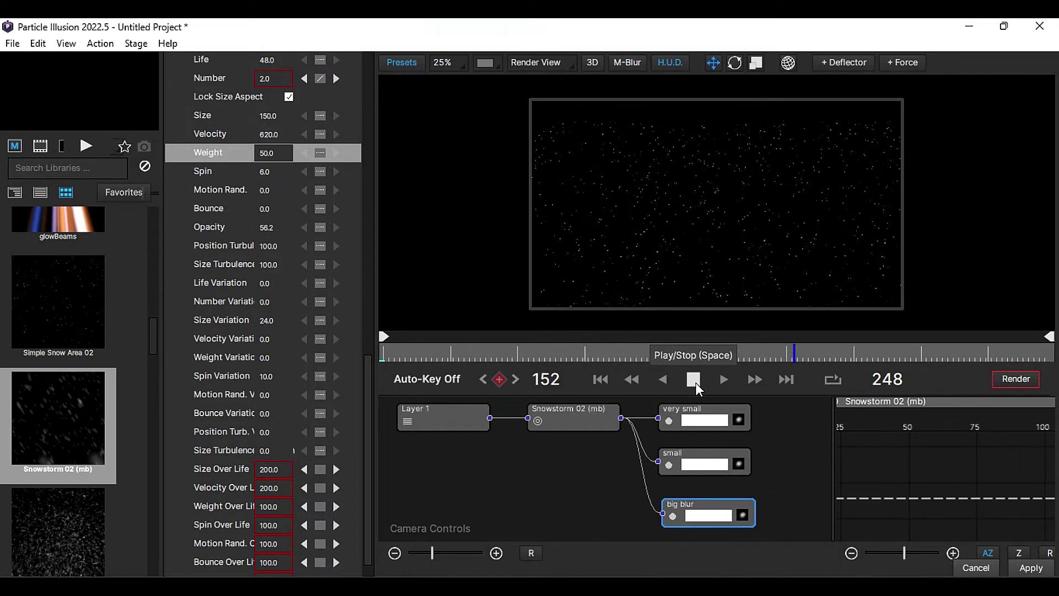
click(696, 383)
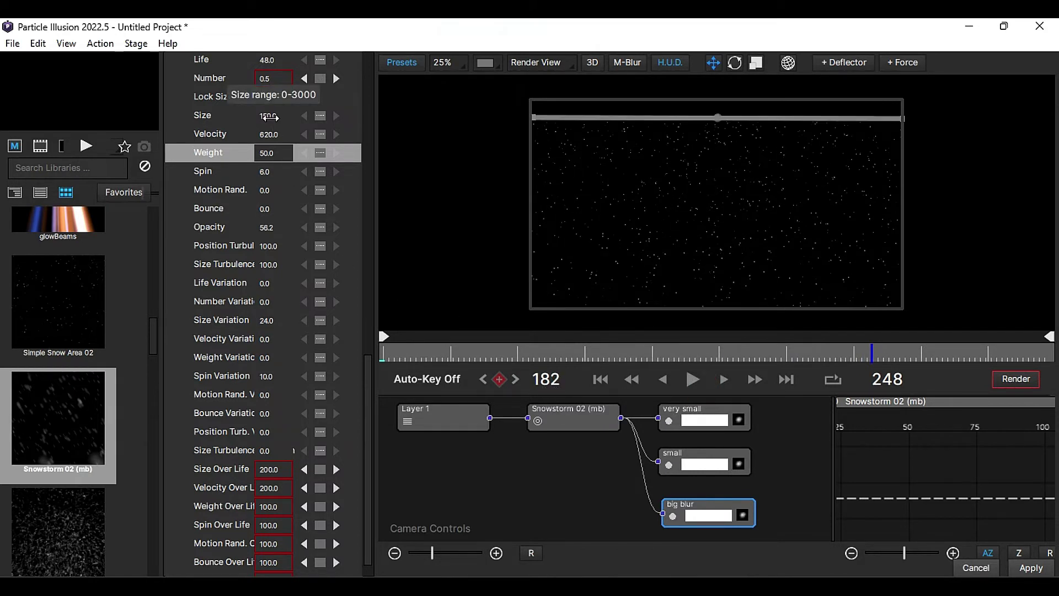
scroll(275, 129, up, 1)
scroll(273, 122, up, 1)
scroll(270, 118, up, 1)
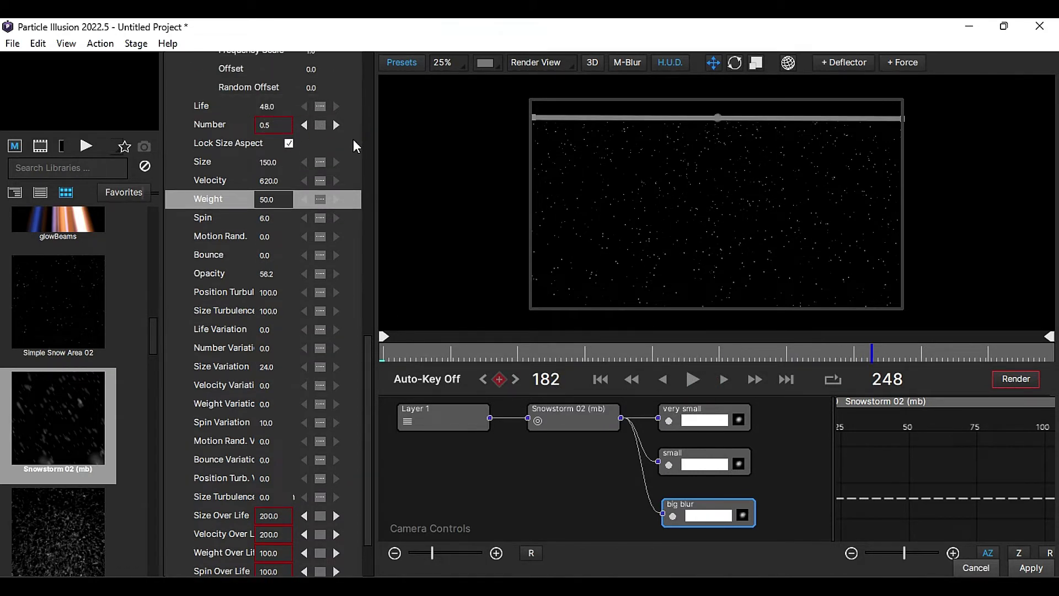
scroll(351, 136, up, 1)
click(320, 103)
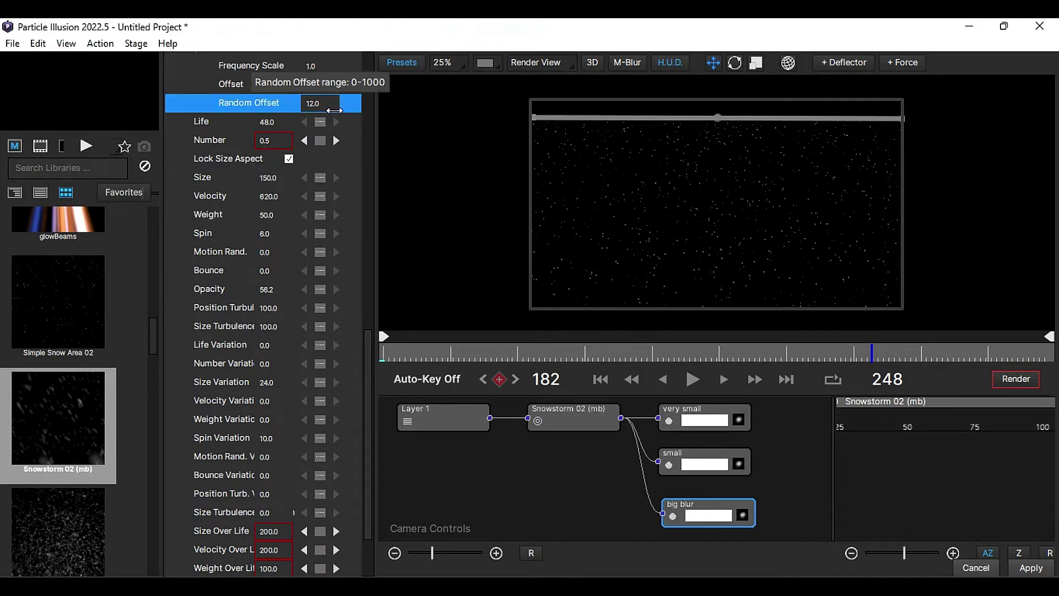
drag(335, 112, 340, 116)
click(693, 378)
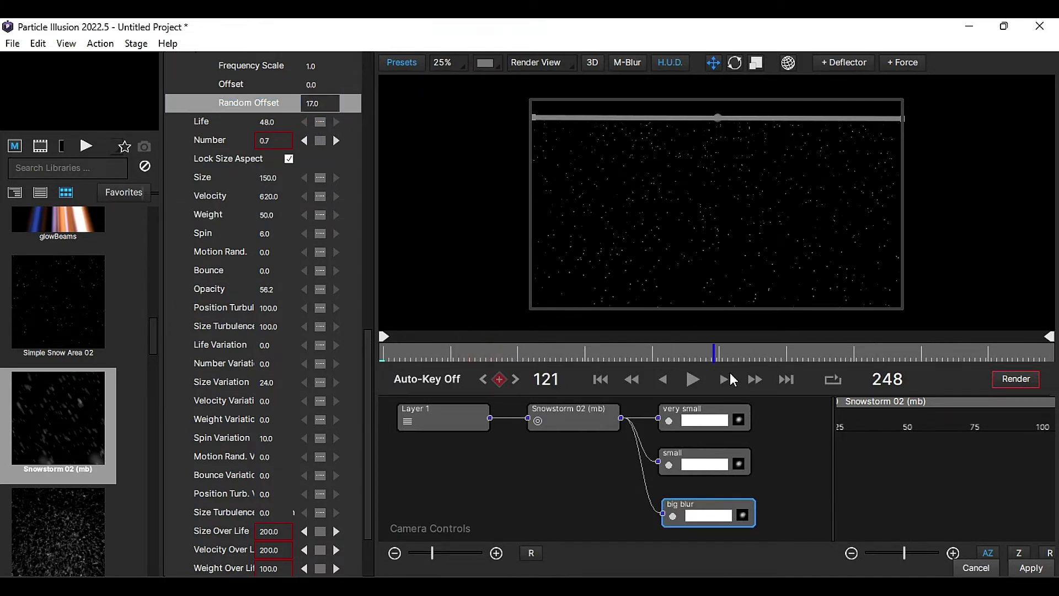
click(1030, 569)
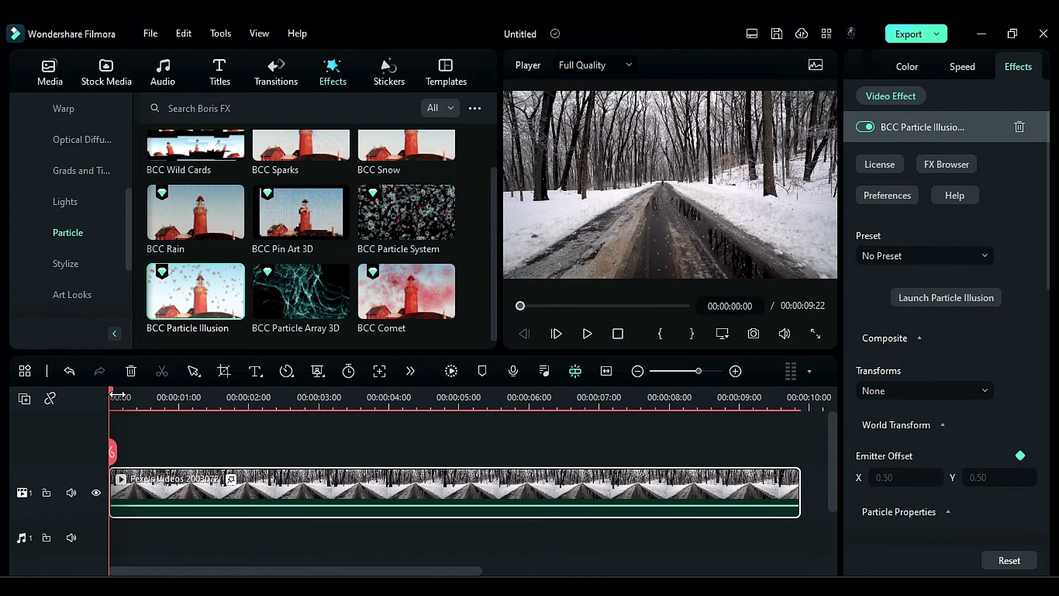
Step: Preview the snow, set Transforms to World + Emitter, and raise Composite Contrast to 3.70
drag(112, 398, 302, 474)
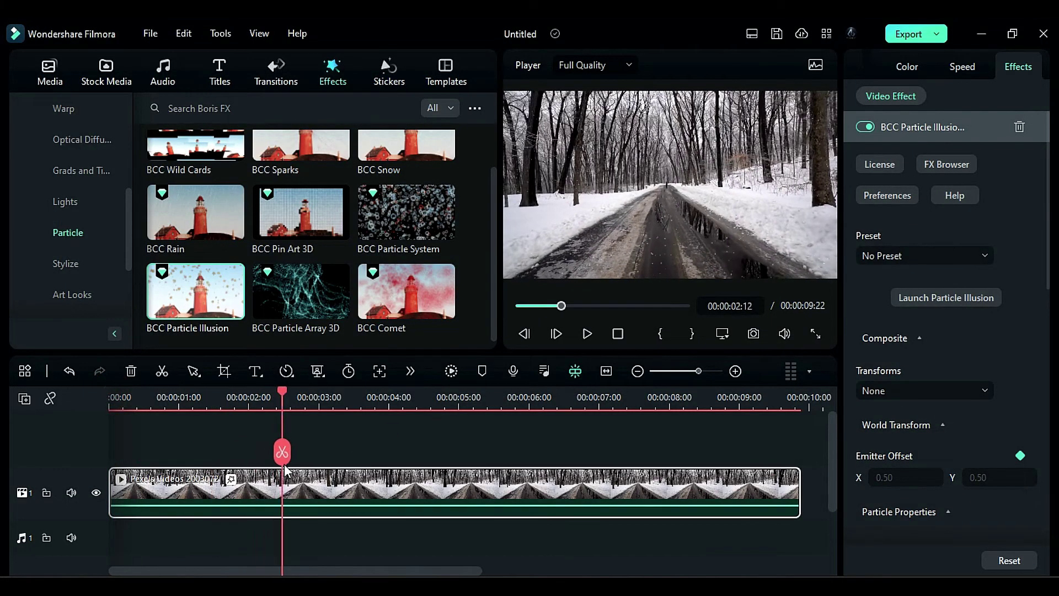
key(Home)
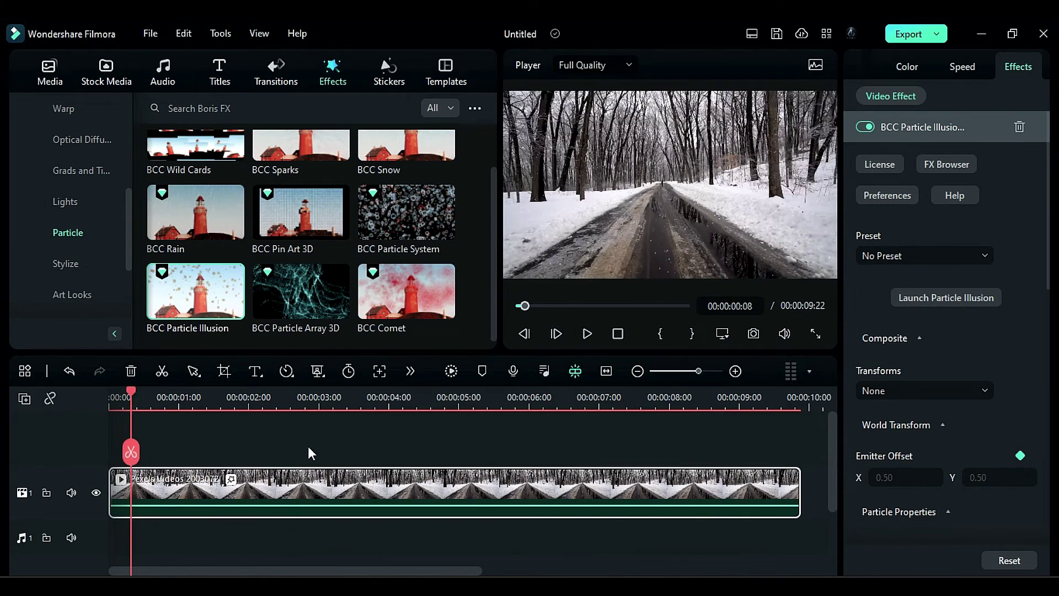
click(953, 386)
click(922, 495)
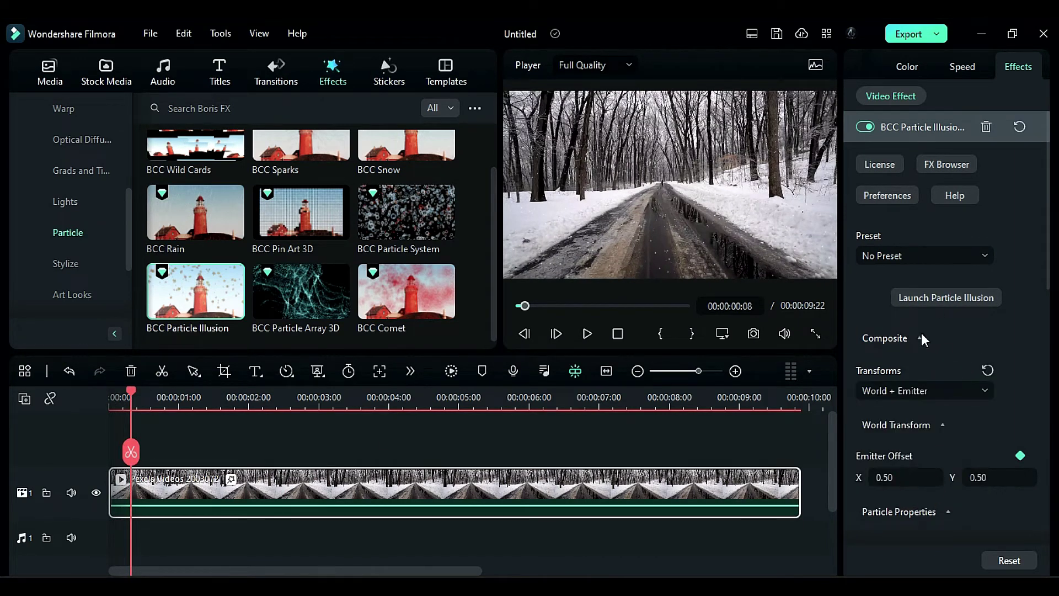
click(921, 338)
scroll(1039, 359, down, 1)
scroll(1031, 369, down, 3)
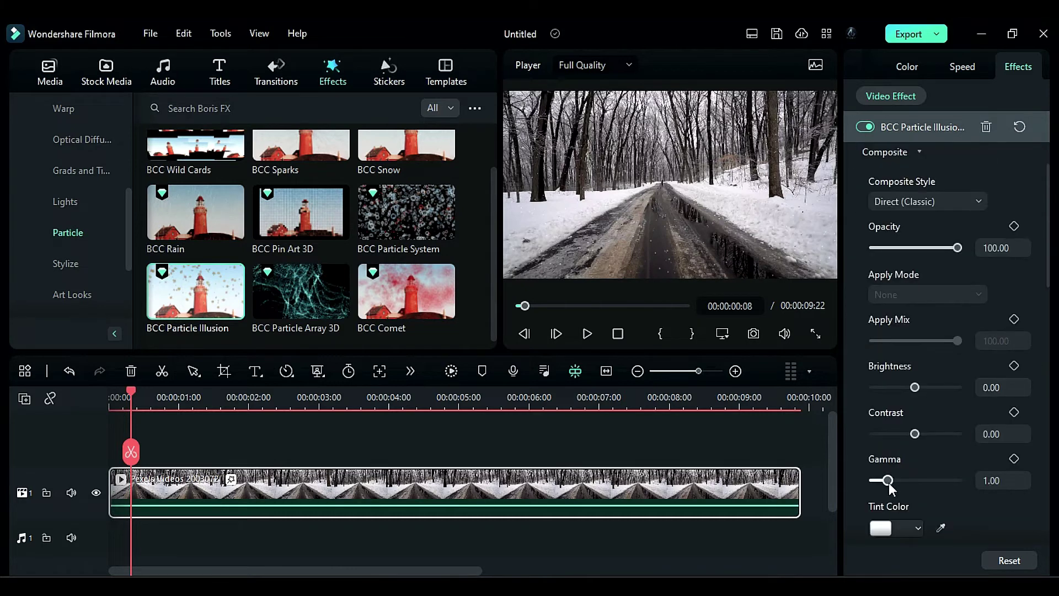
drag(913, 434, 909, 426)
drag(915, 387, 910, 387)
scroll(946, 501, down, 1)
scroll(948, 500, down, 1)
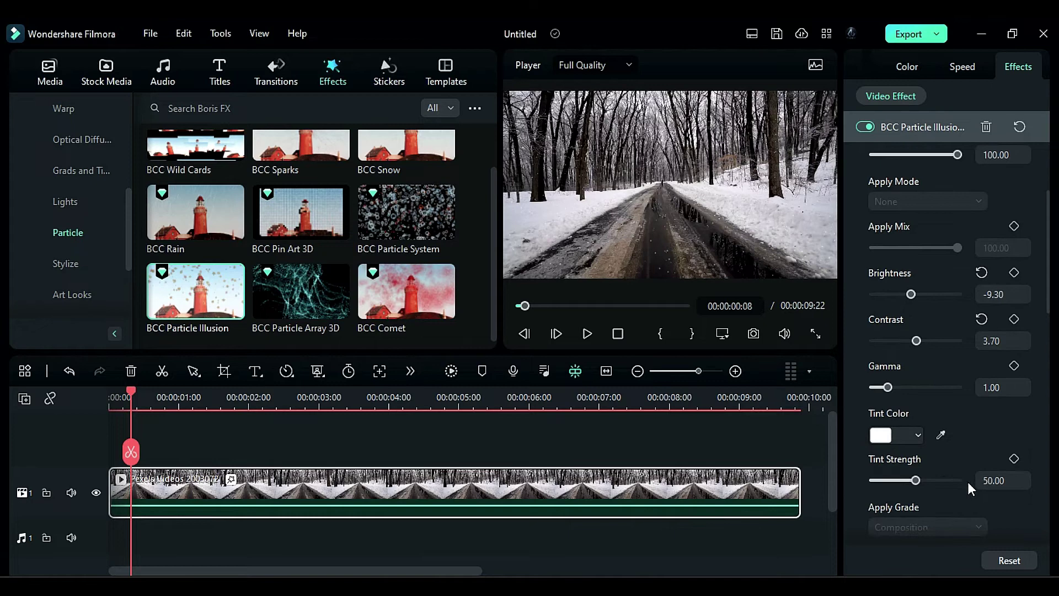
scroll(951, 527, down, 1)
scroll(1008, 492, down, 1)
scroll(1019, 420, down, 1)
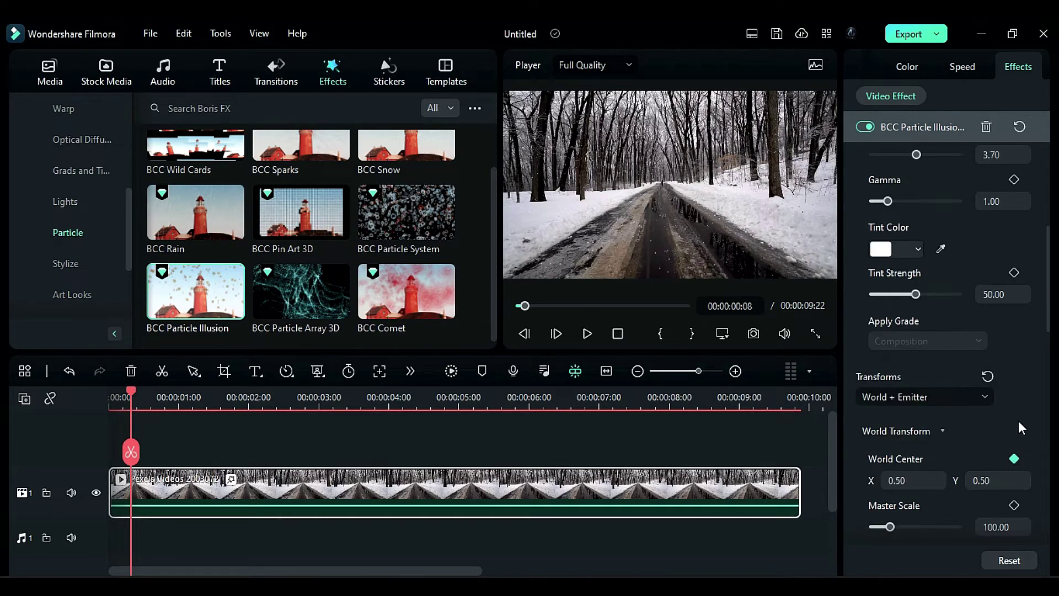
scroll(1018, 420, down, 1)
drag(889, 481, 899, 481)
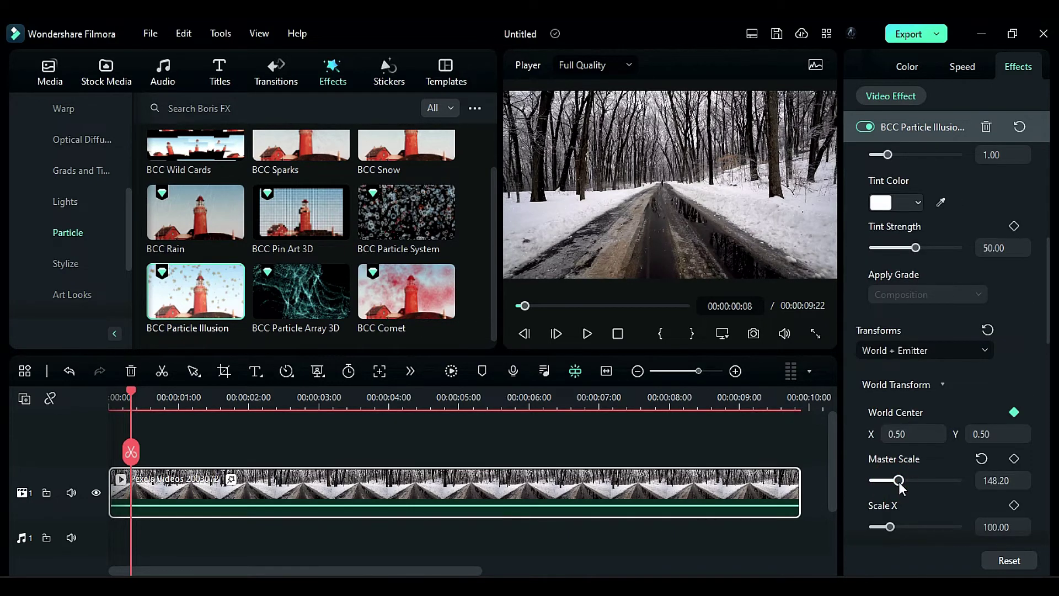
scroll(927, 515, down, 1)
drag(210, 401, 245, 401)
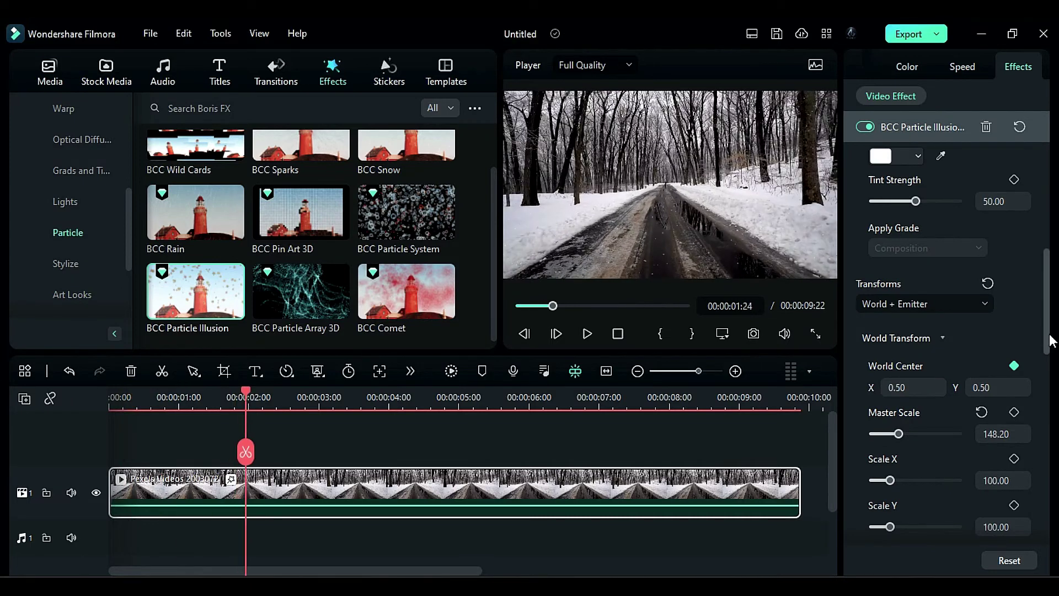
scroll(1049, 341, down, 4)
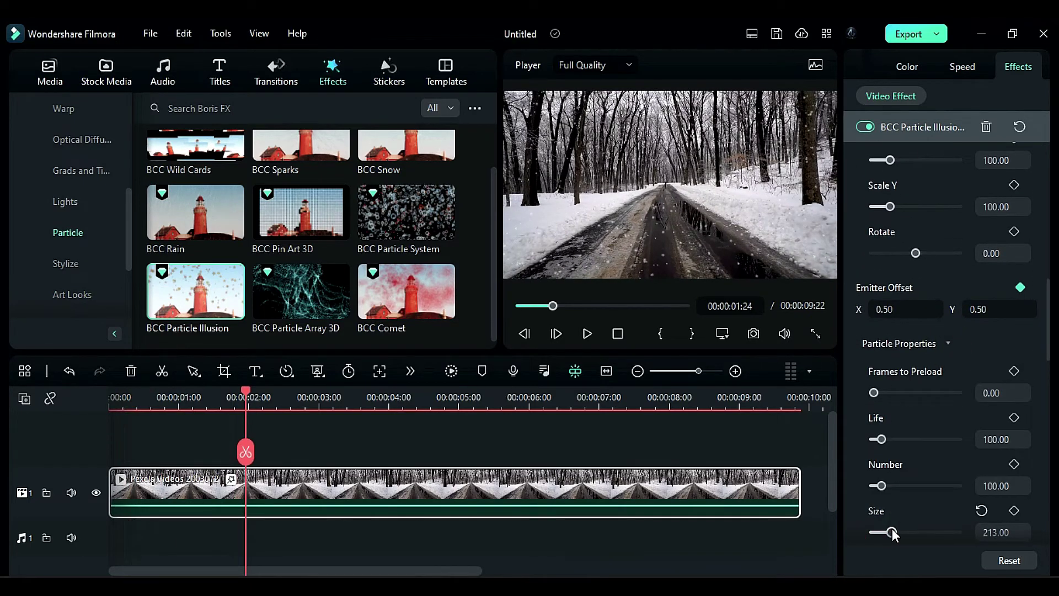
drag(897, 536, 894, 532)
scroll(911, 447, down, 5)
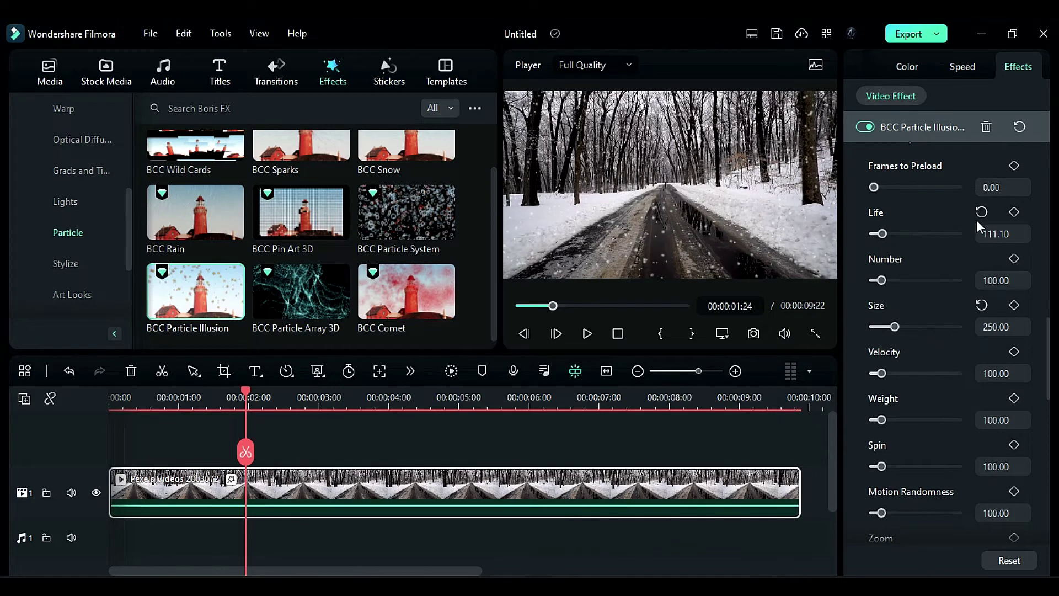
drag(1046, 373, 1056, 420)
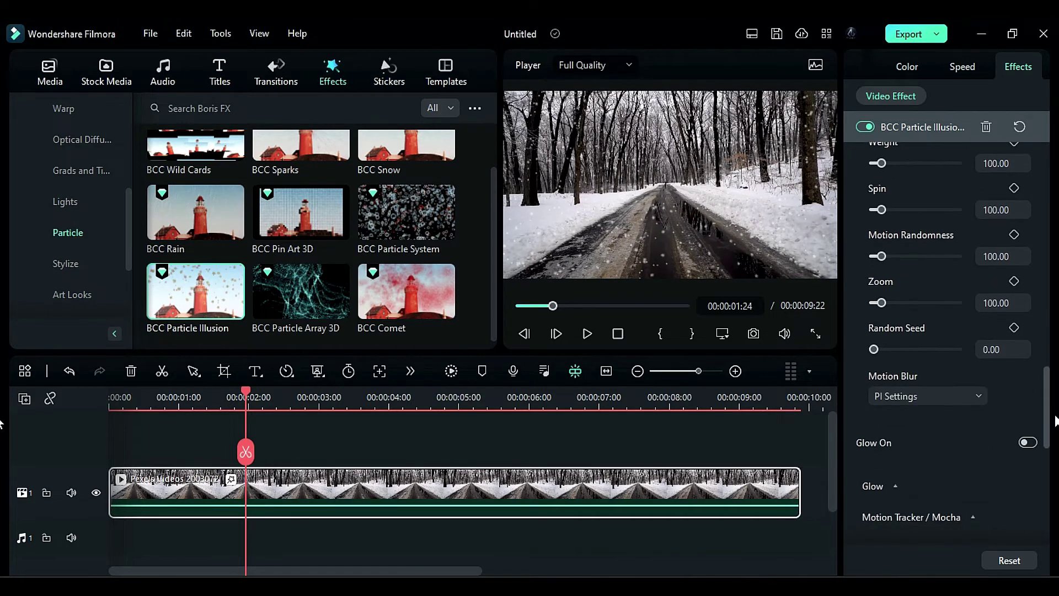
Step: Set Motion Blur to Force On and leave particle Glow switched off
click(936, 397)
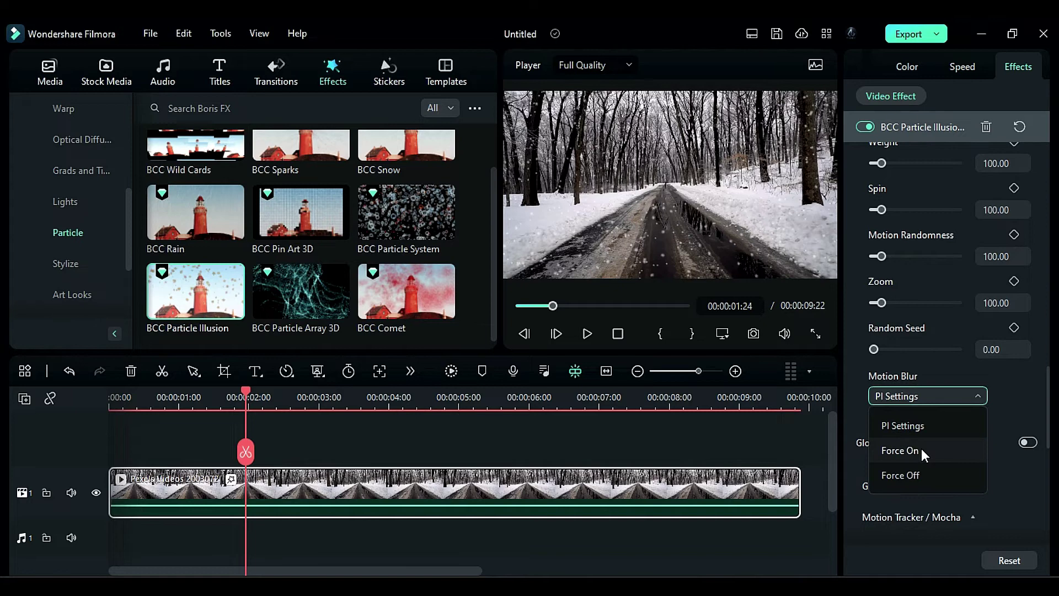
click(921, 449)
click(917, 397)
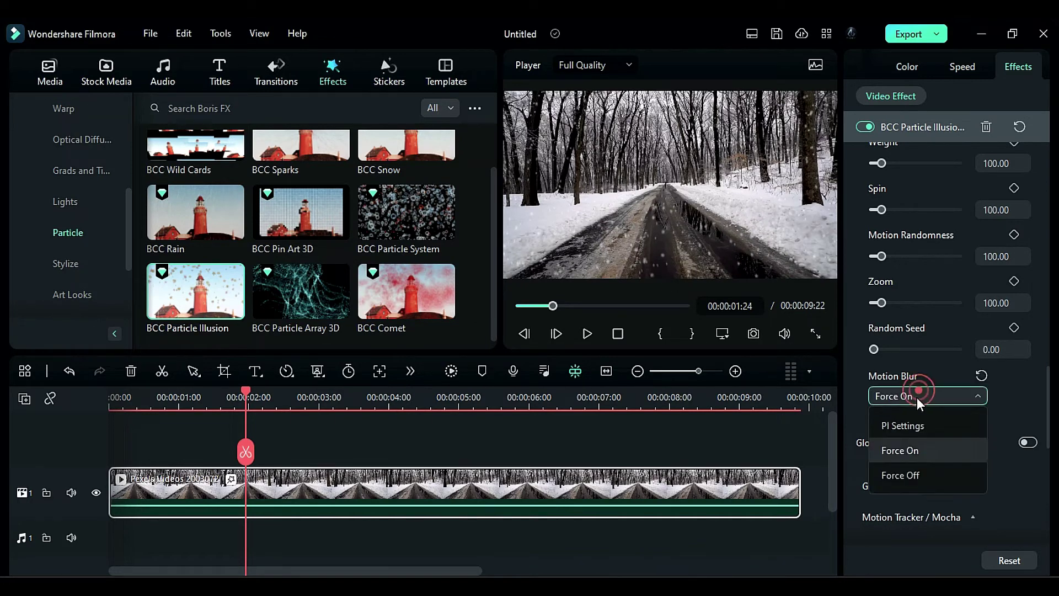
click(909, 434)
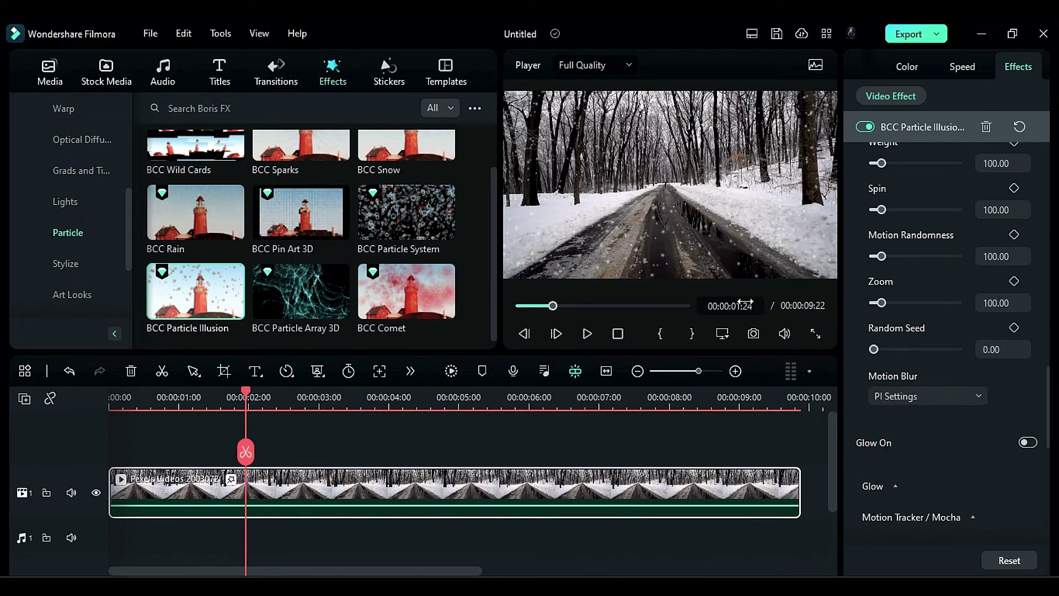
click(1028, 444)
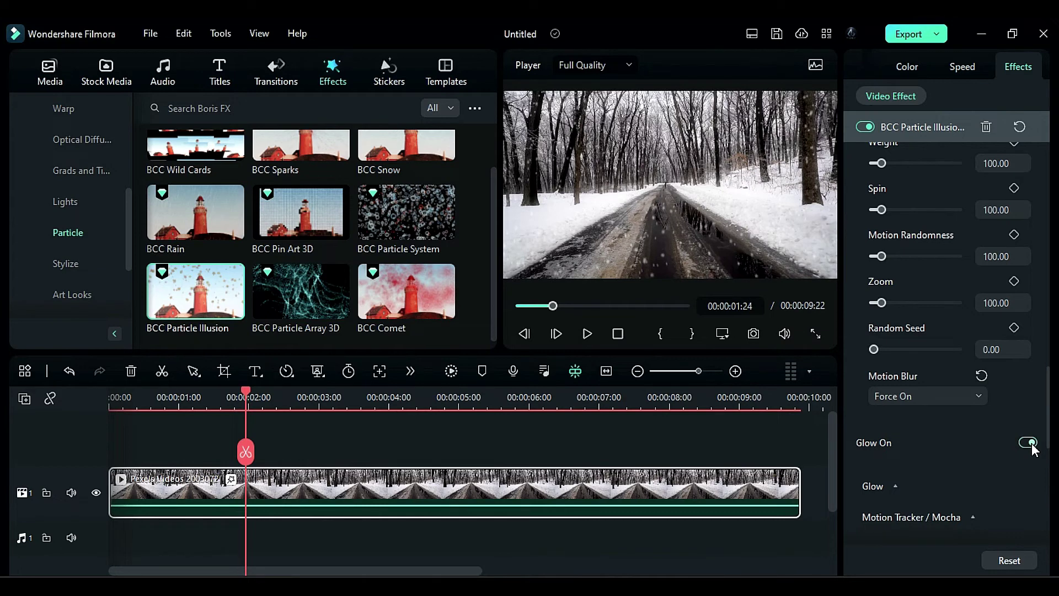
click(1029, 444)
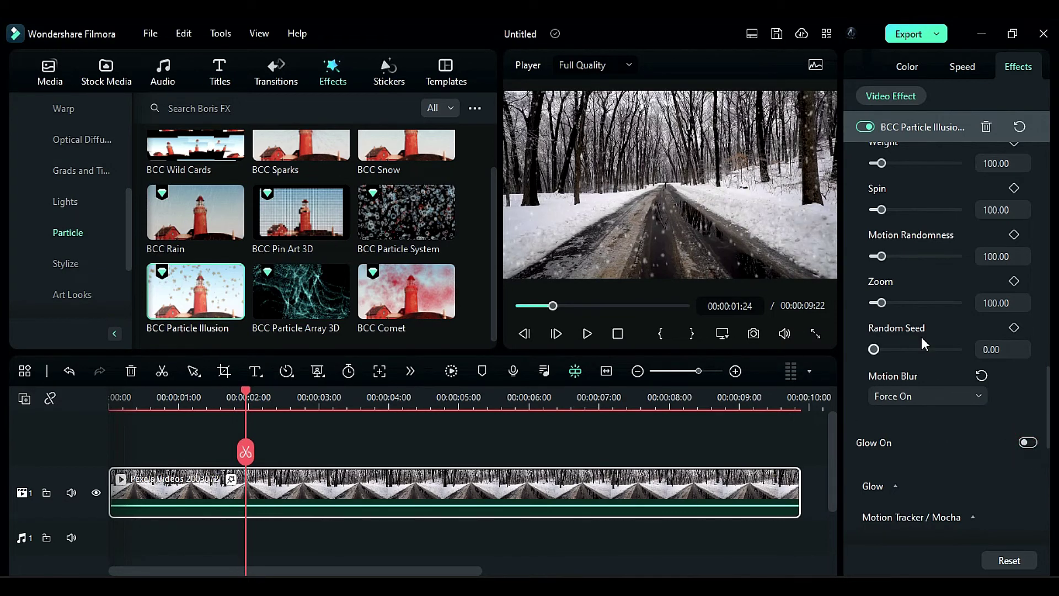
Step: Render the preview of the snowy forest road clip and play it back with the falling snow
click(451, 372)
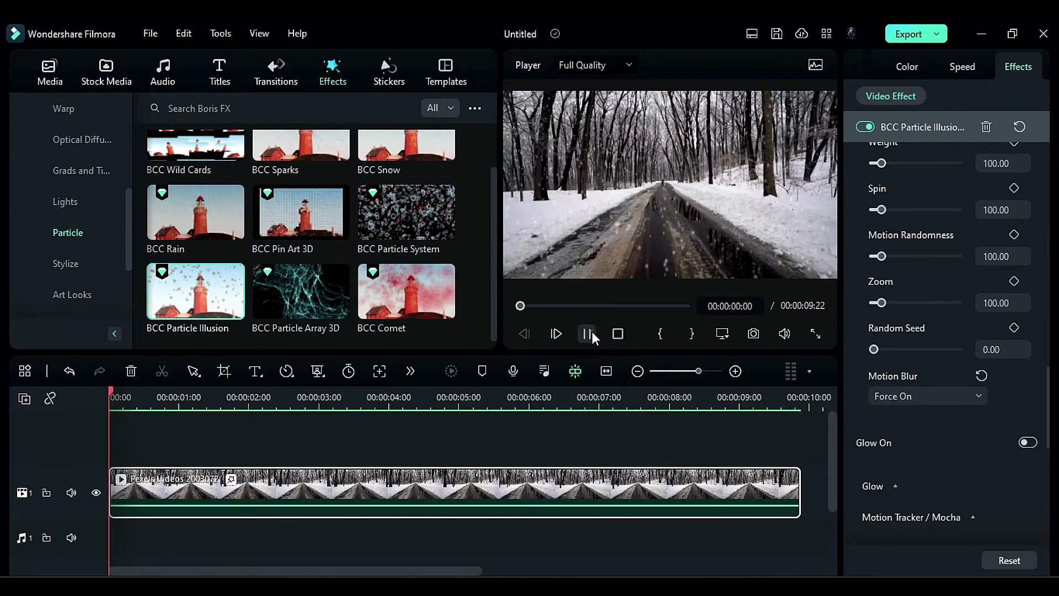
click(589, 331)
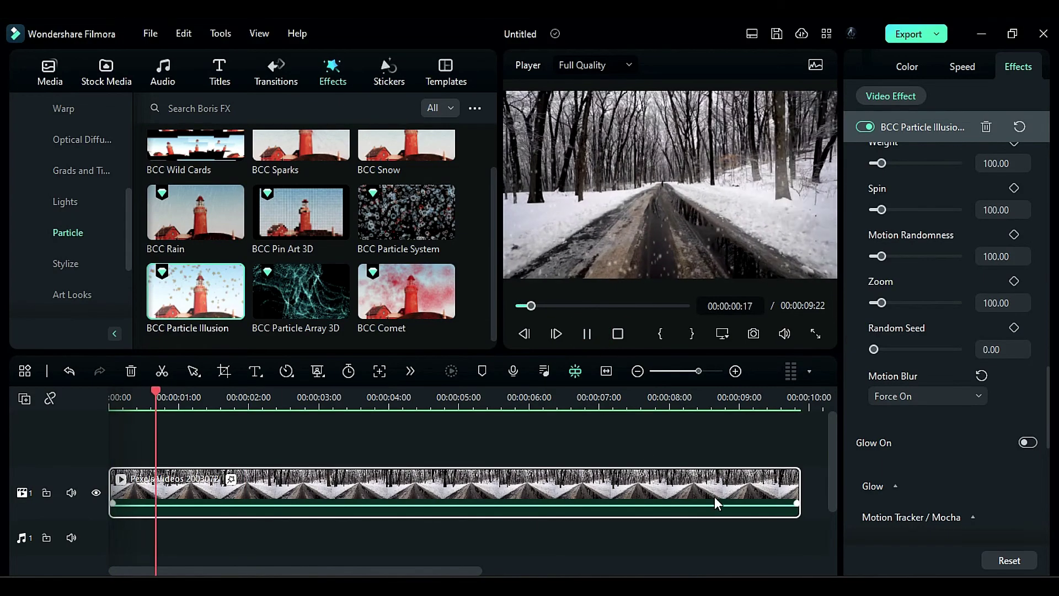